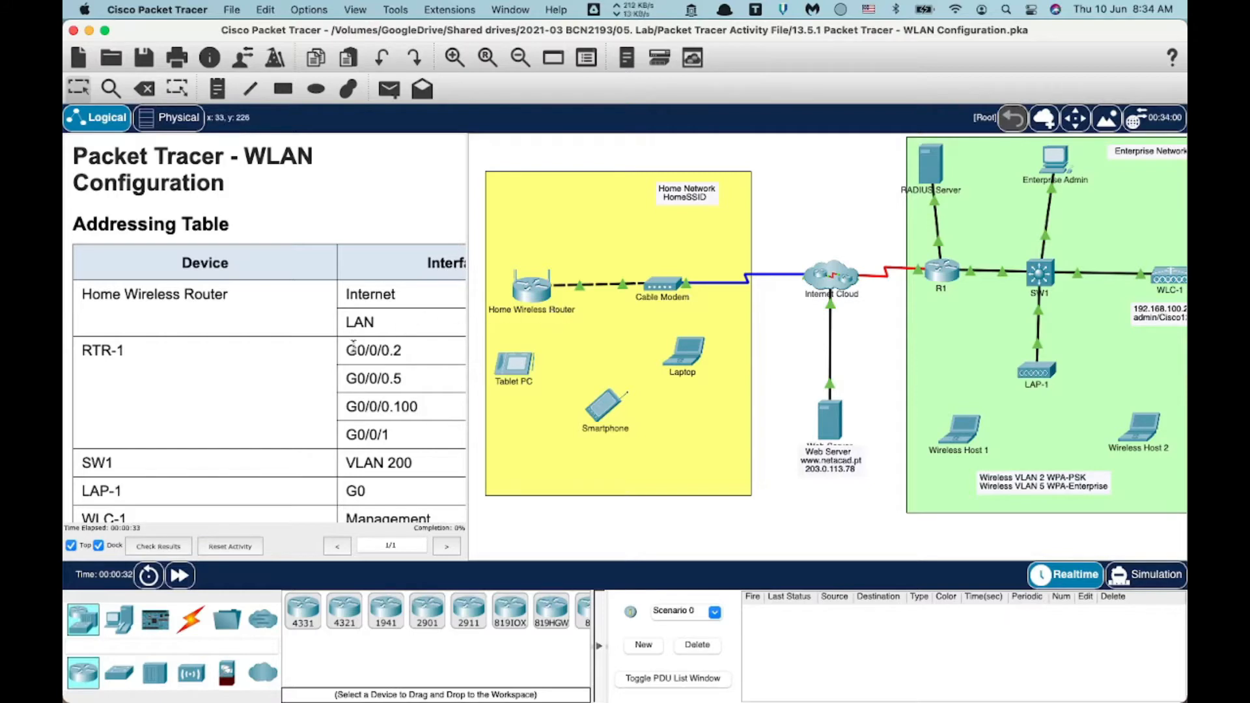
- Review the Addressing Table and the start of Part 1 alongside the home and enterprise network topologies
scroll(339, 355, down, 5)
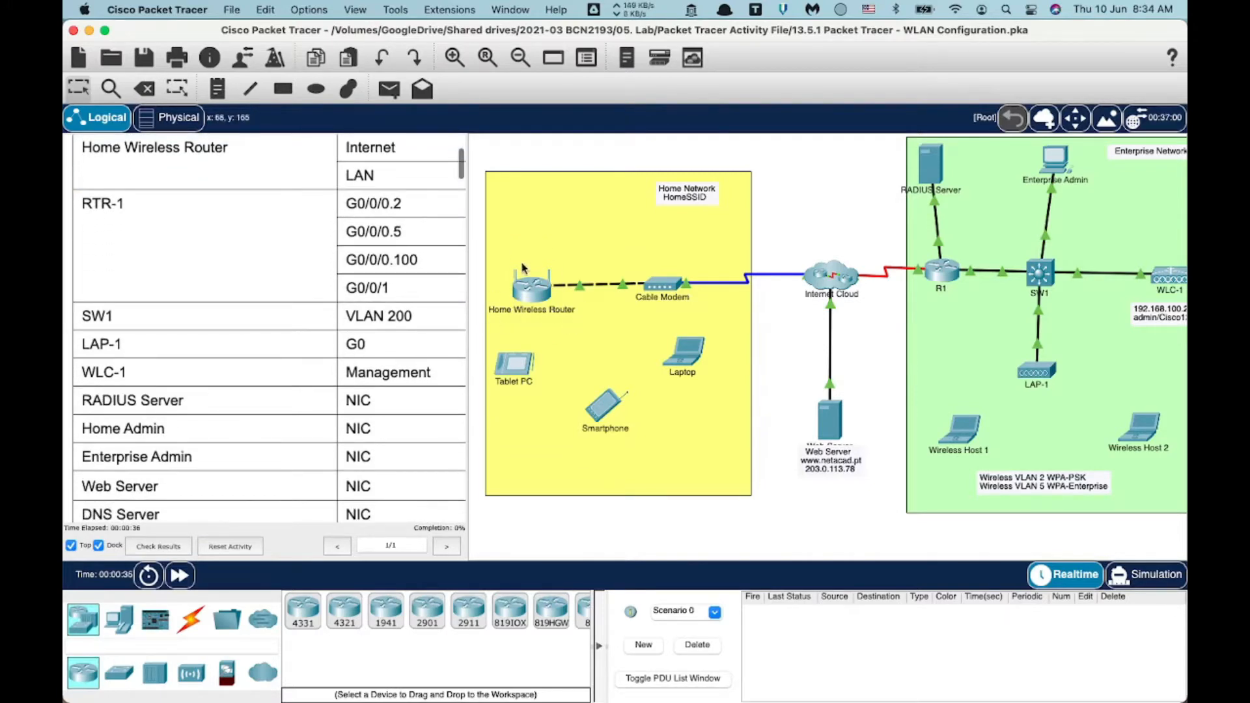
scroll(805, 379, right, 4)
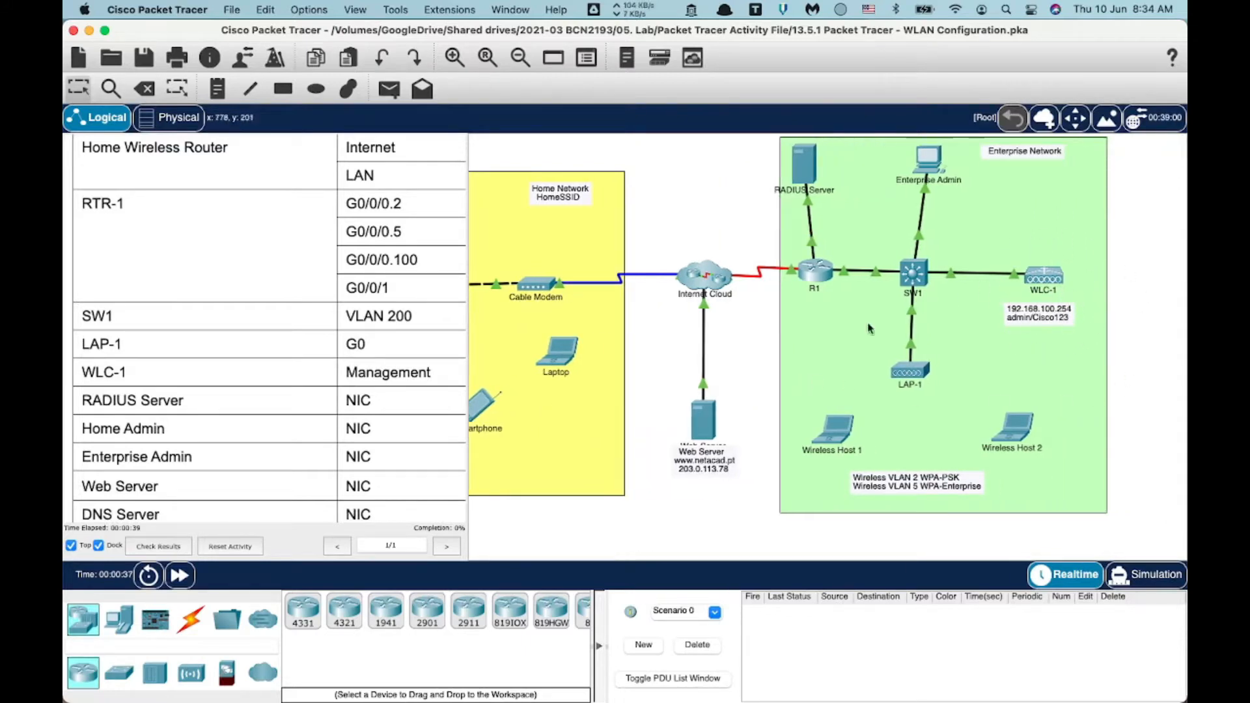
scroll(361, 314, up, 5)
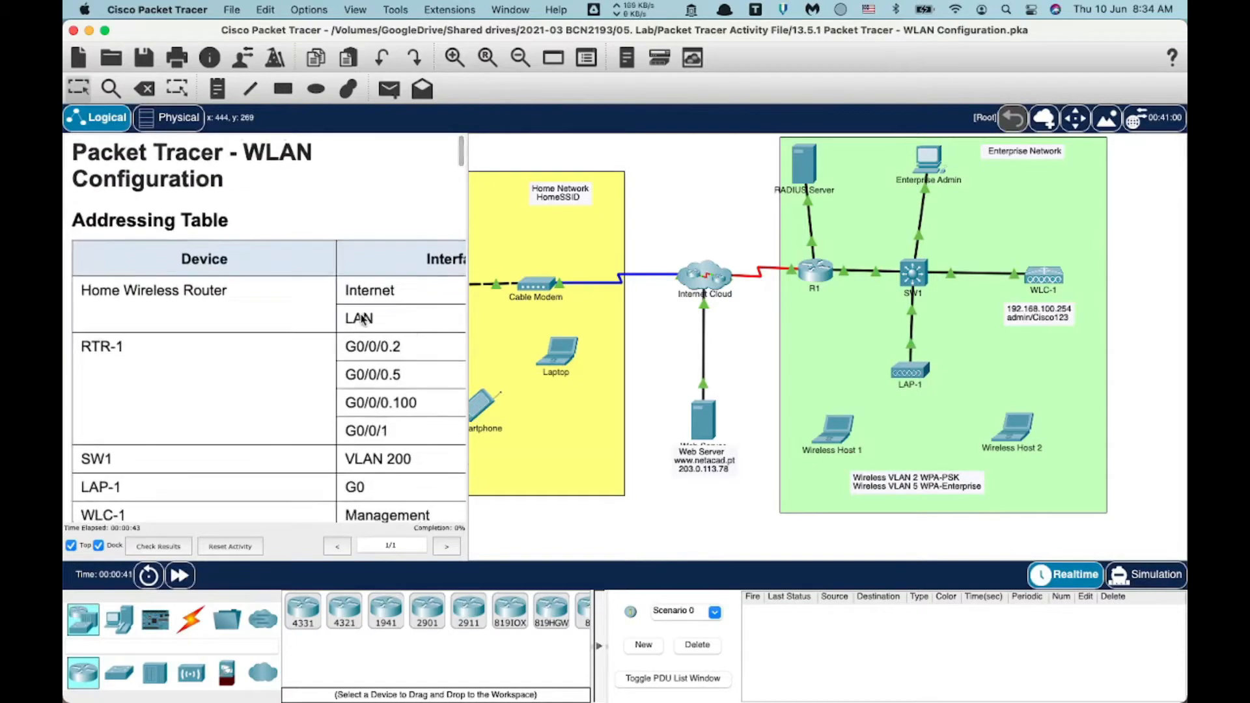
scroll(358, 315, right, 2)
scroll(363, 319, left, 2)
scroll(363, 319, down, 10)
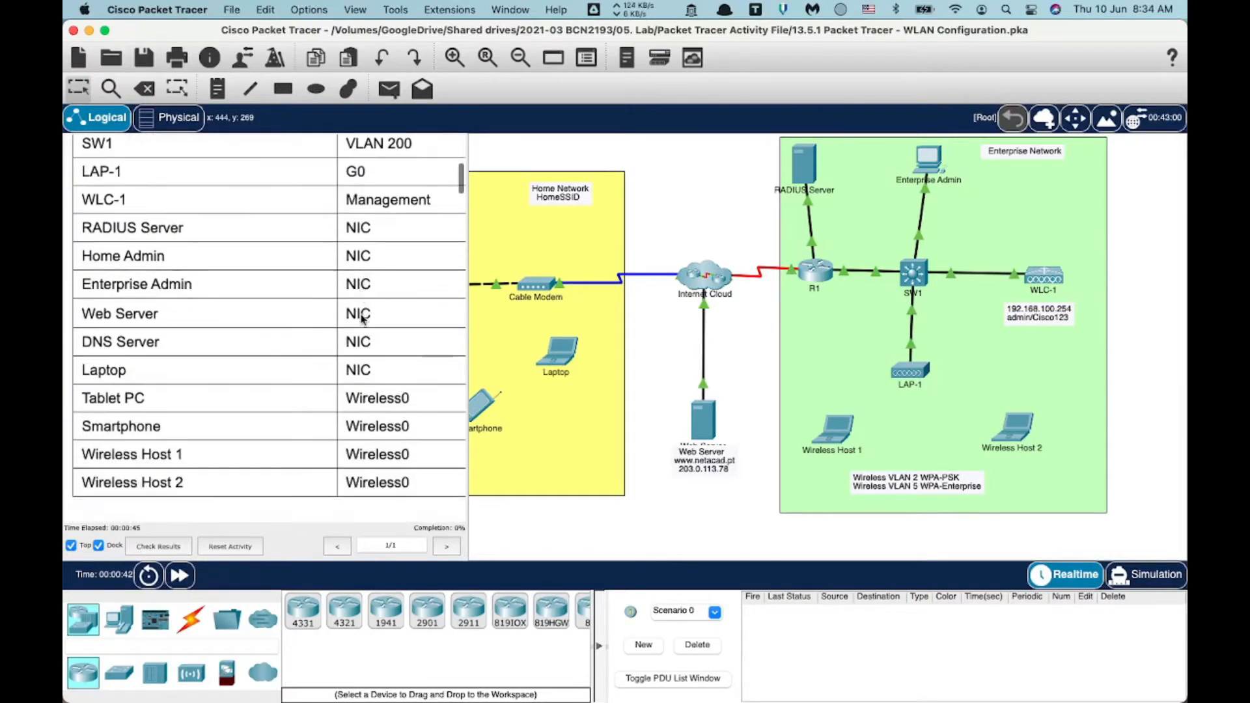
scroll(363, 319, up, 2)
scroll(362, 317, down, 10)
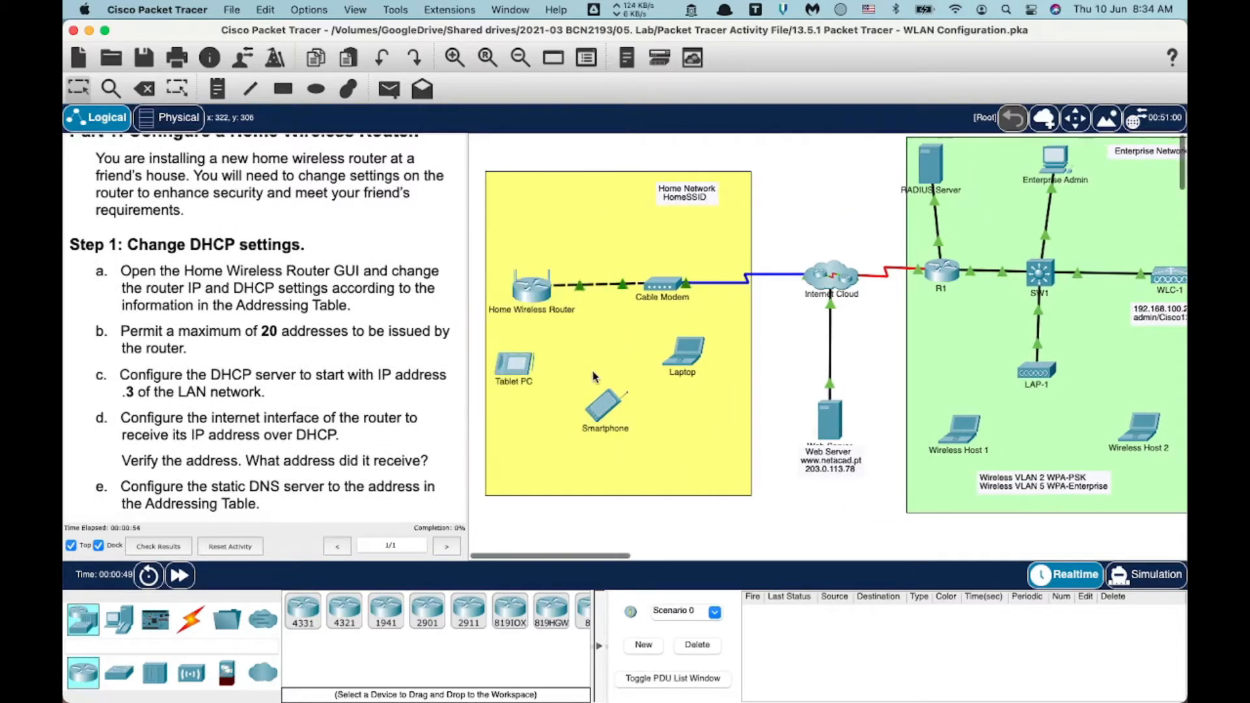
scroll(560, 345, left, 4)
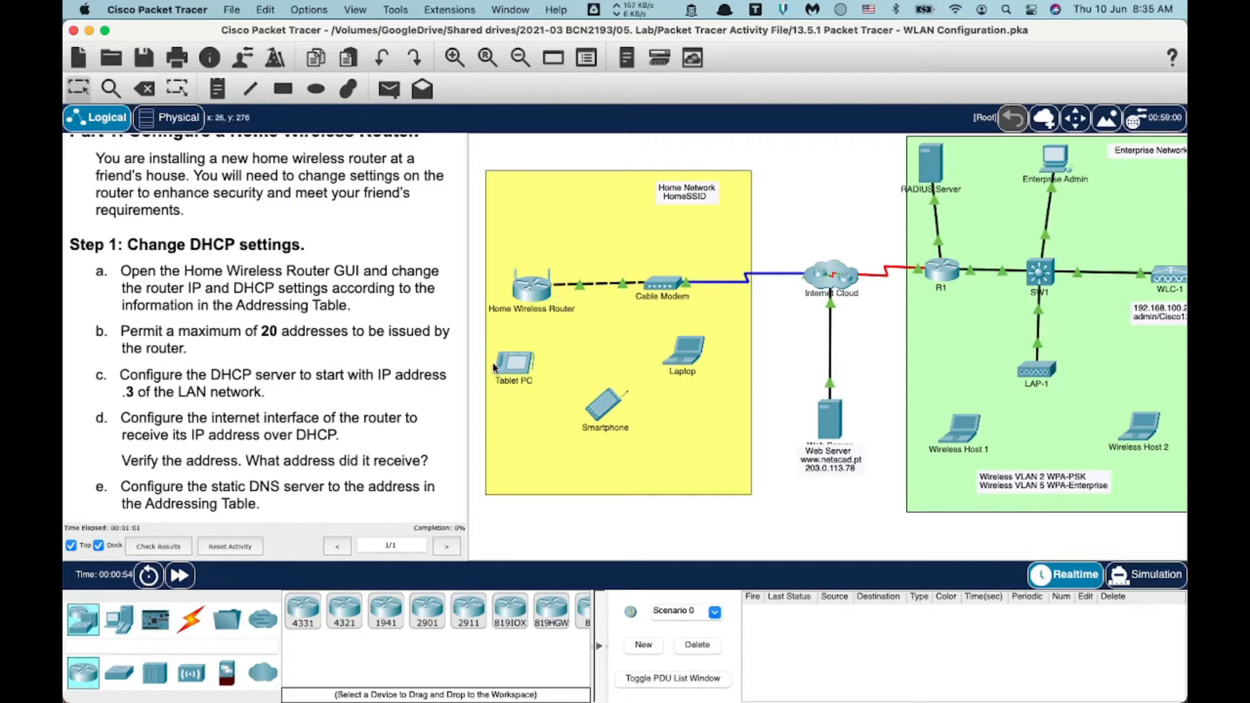
- Open the Home Wireless Router's GUI to examine its Internet setup page, and return to the activity instructions
click(529, 299)
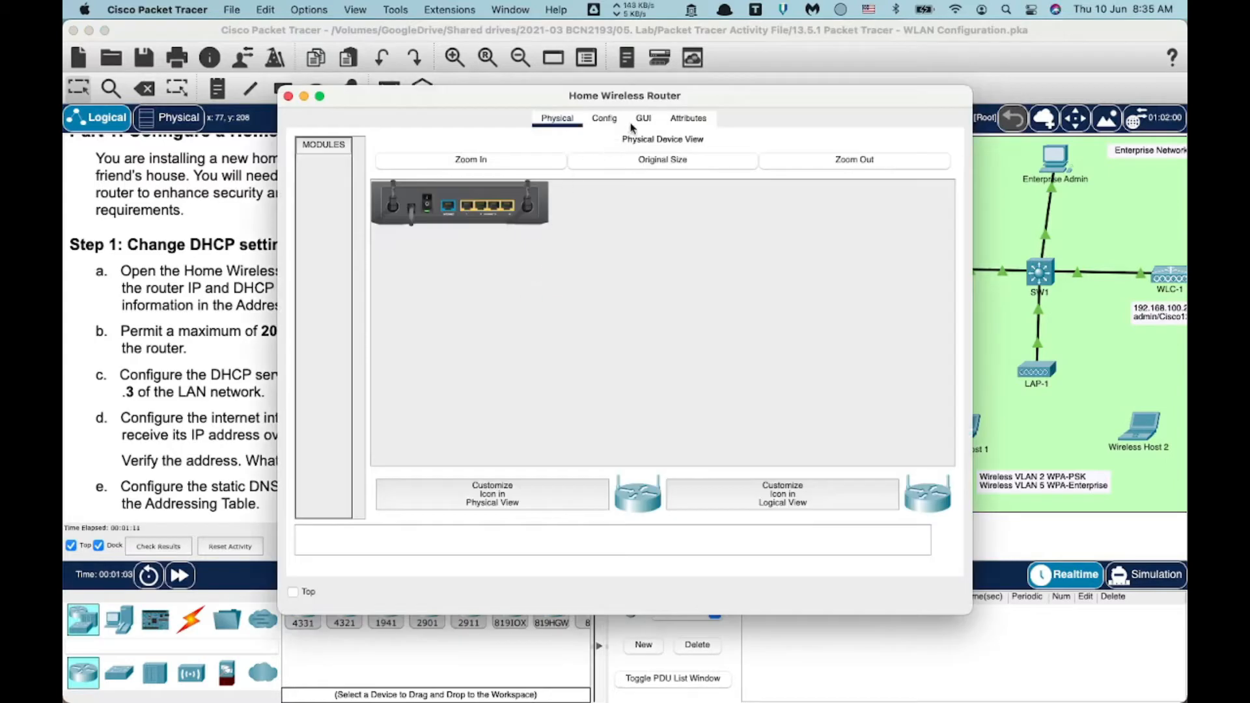
click(643, 119)
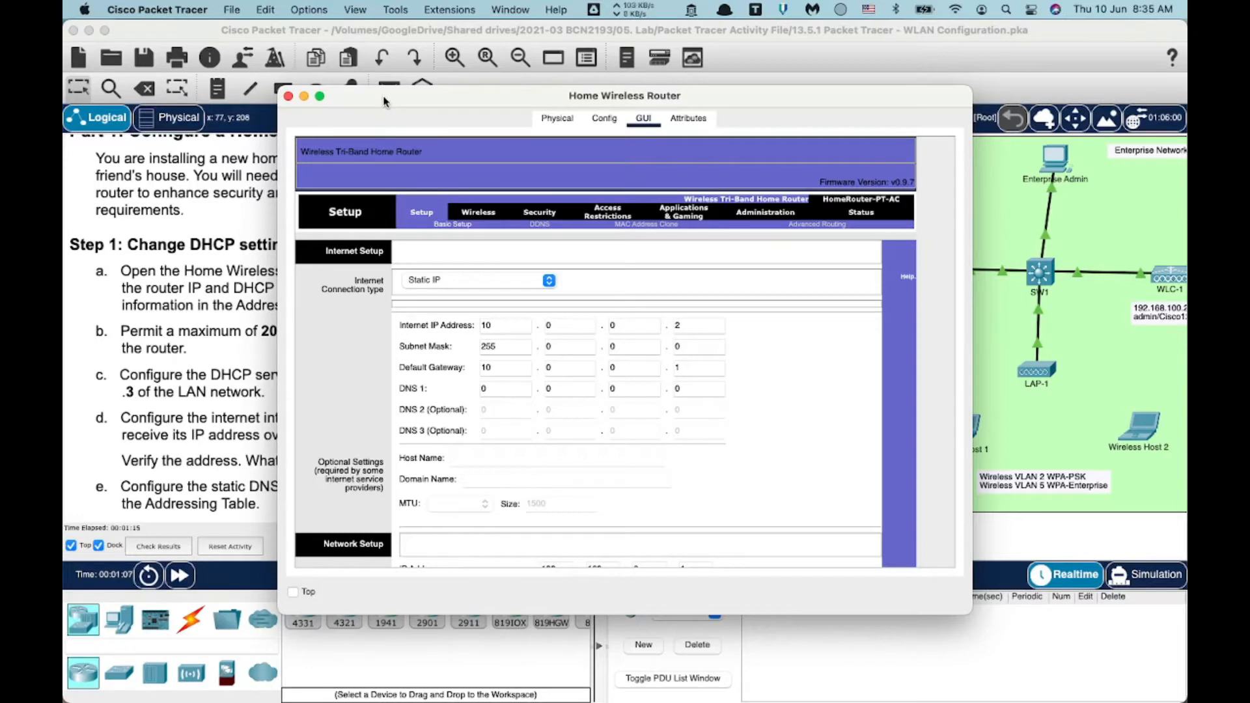
drag(385, 101, 565, 45)
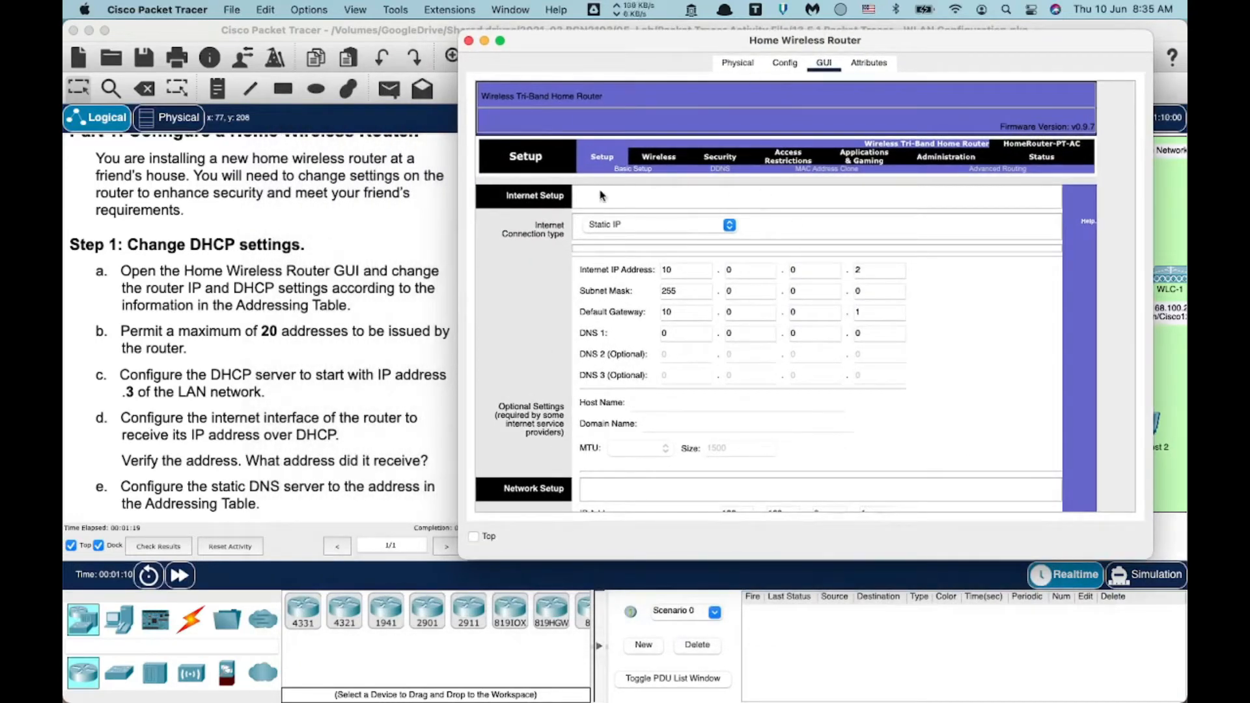
click(468, 41)
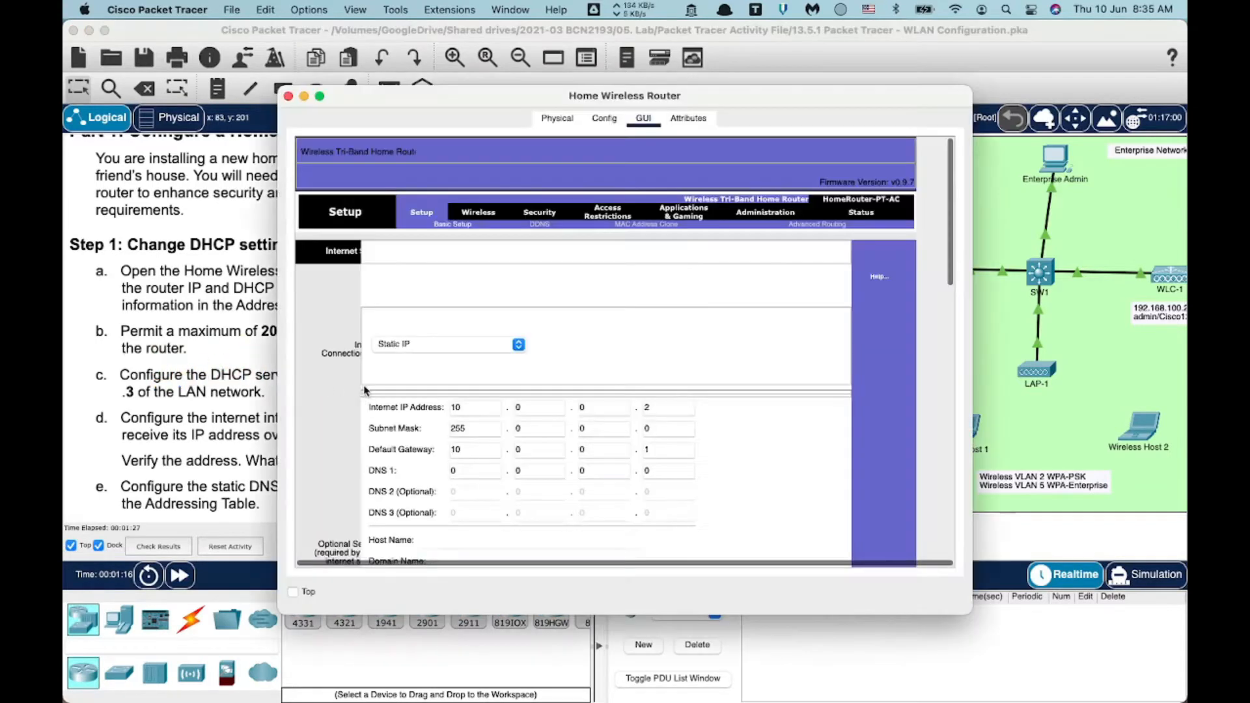
click(220, 412)
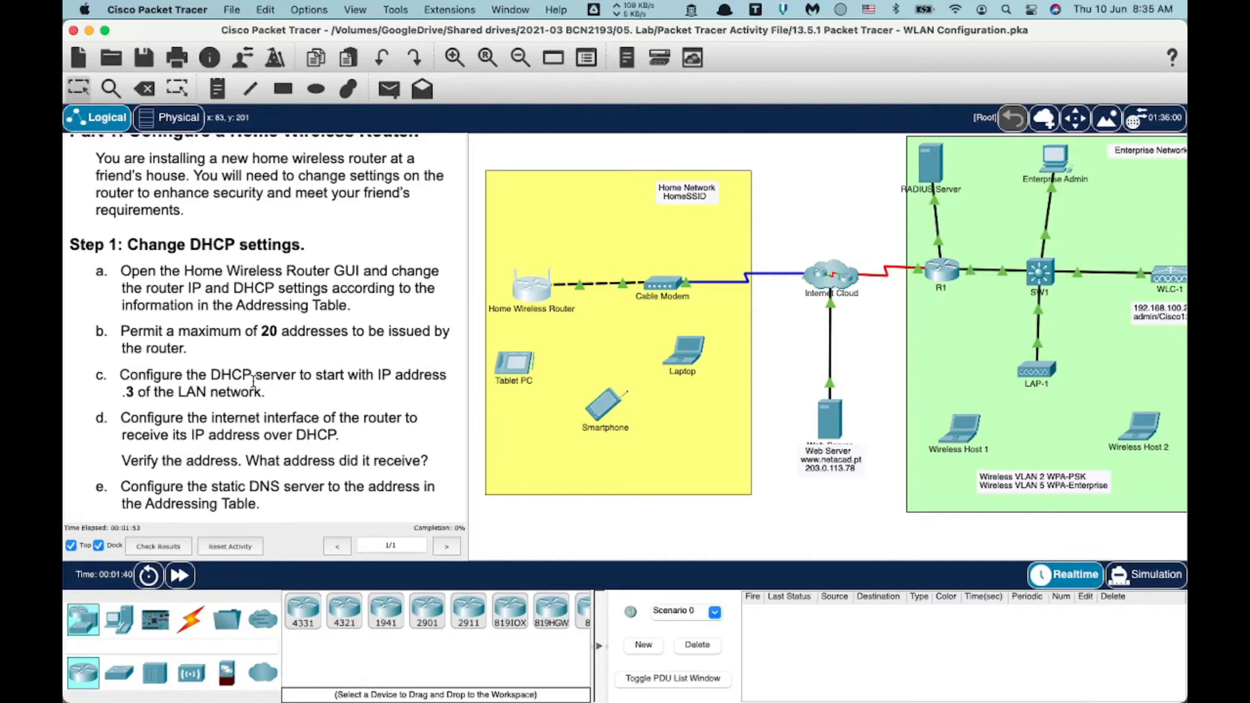
- Read the Part 1 instructions on DHCP settings, the wireless LAN and security for the home router
scroll(199, 391, down, 5)
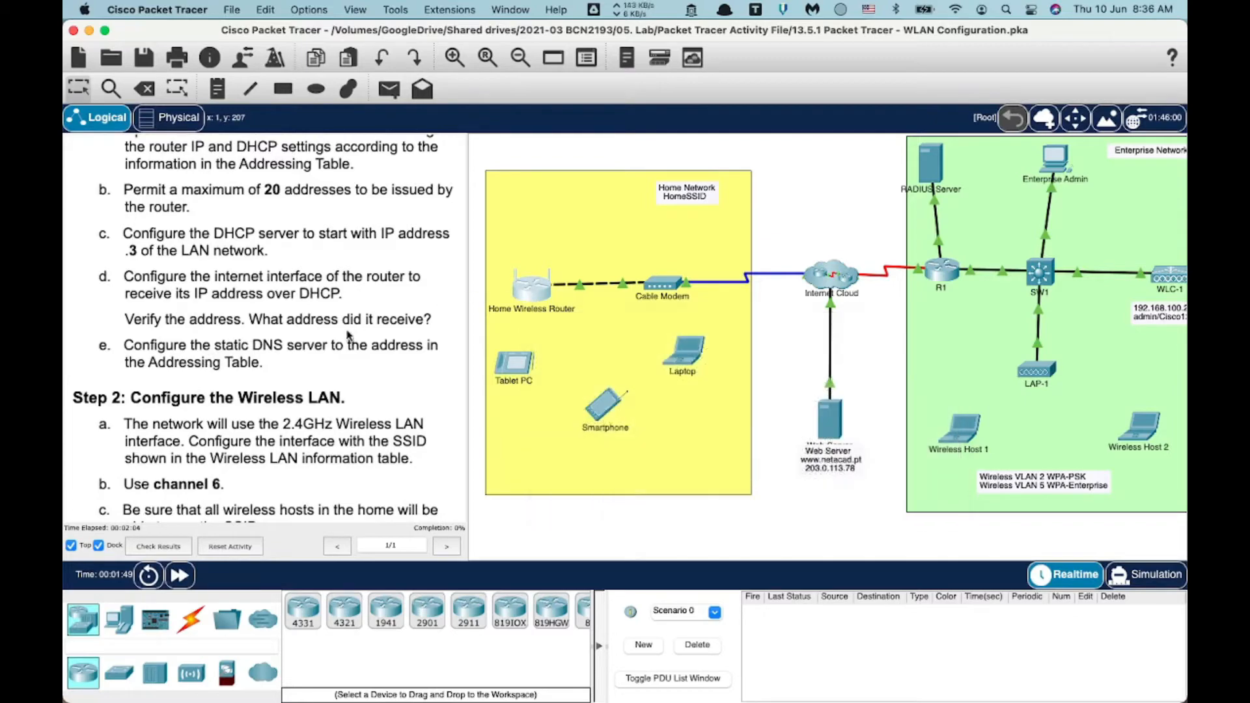
scroll(305, 324, up, 15)
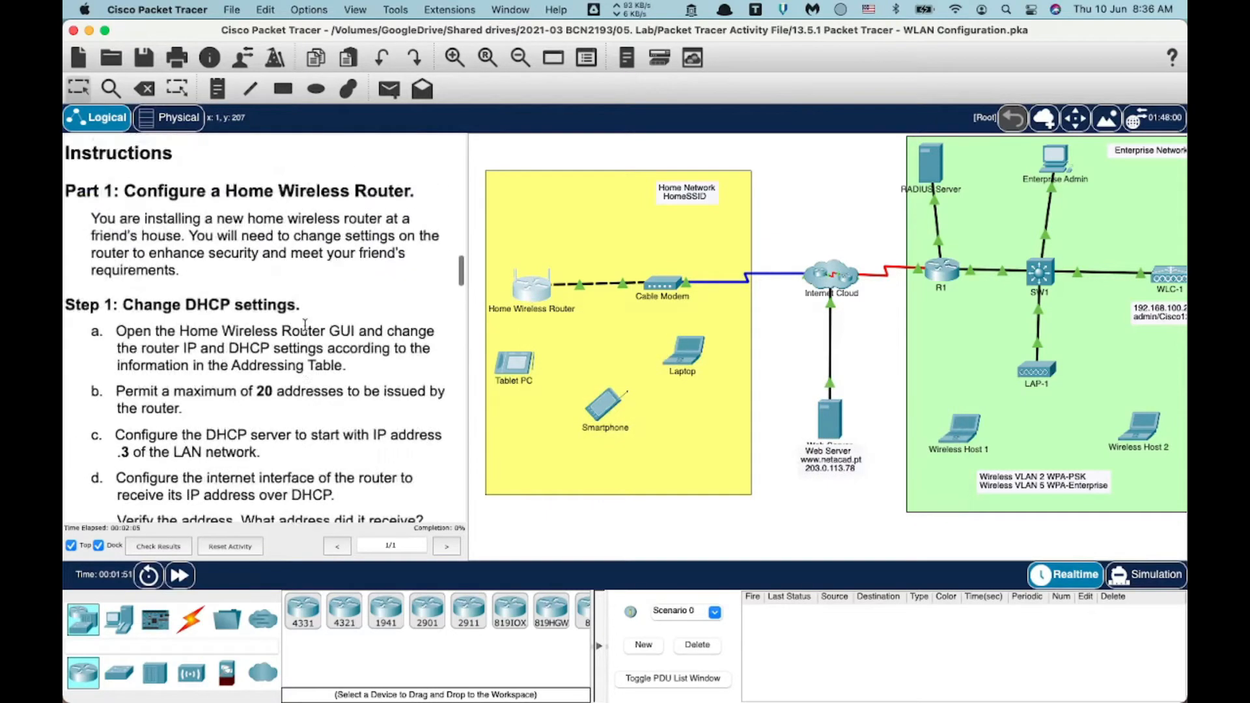
scroll(221, 274, down, 15)
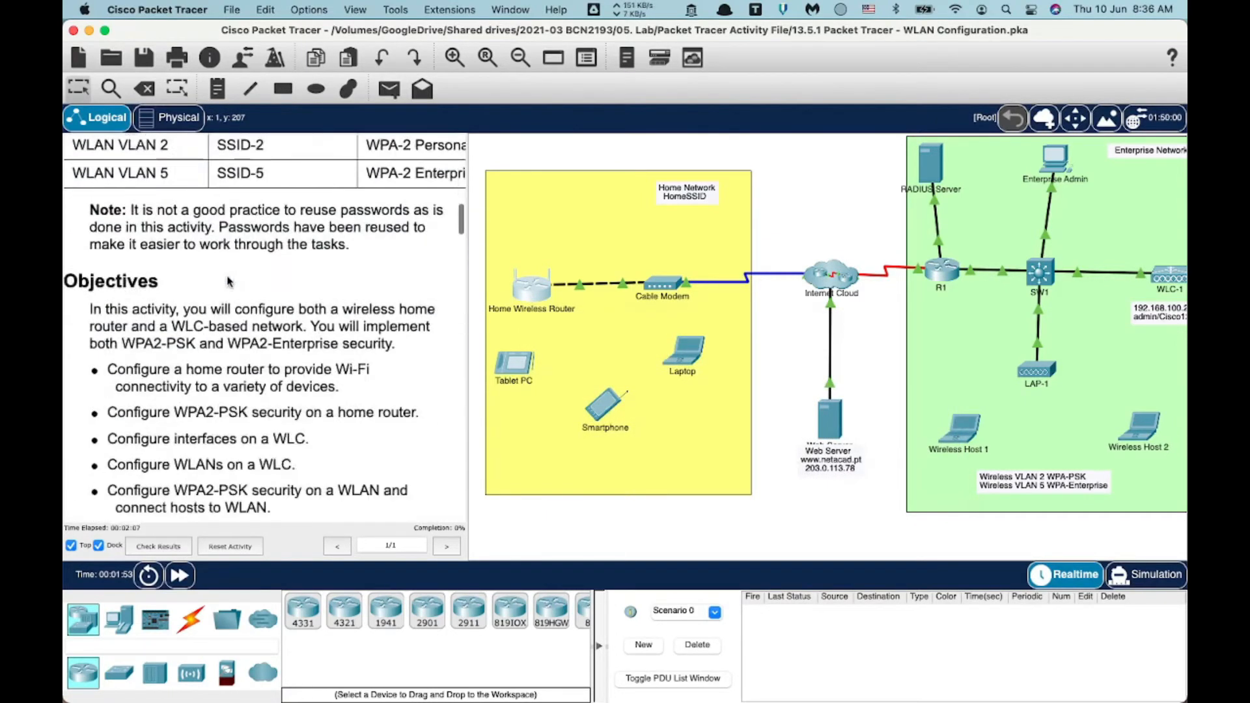
scroll(227, 280, down, 10)
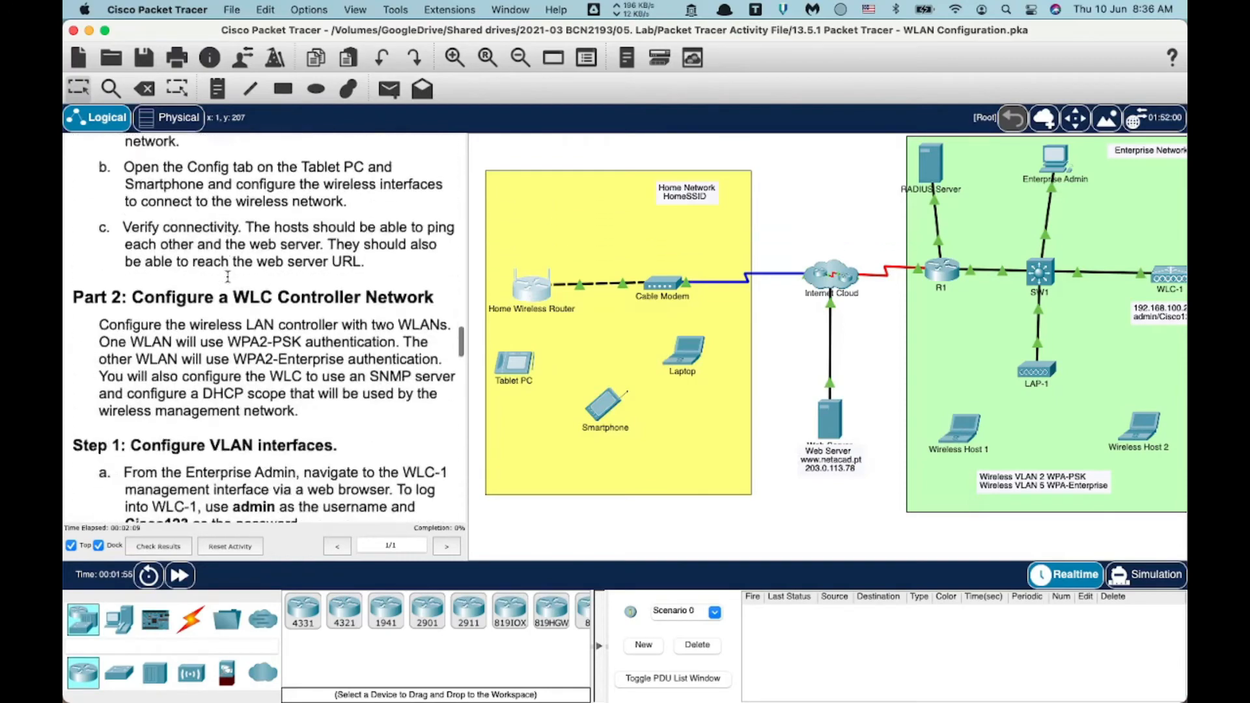
scroll(227, 280, up, 9)
scroll(227, 280, up, 10)
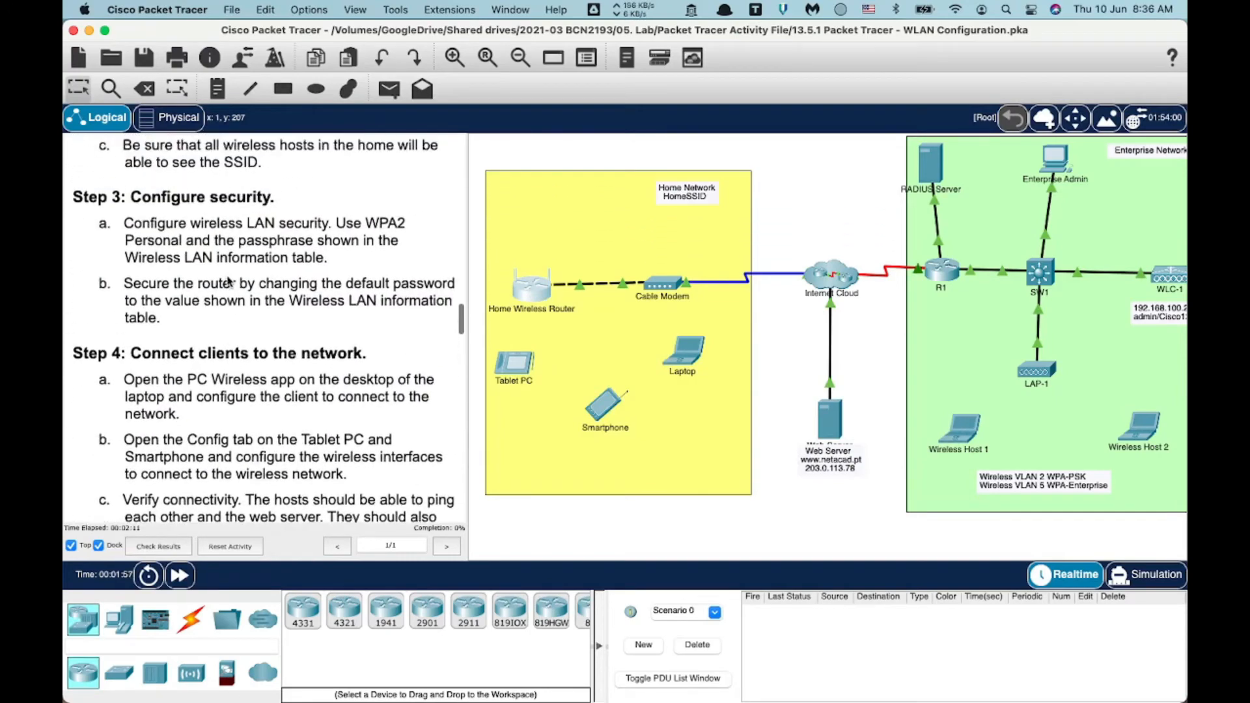
scroll(228, 281, up, 2)
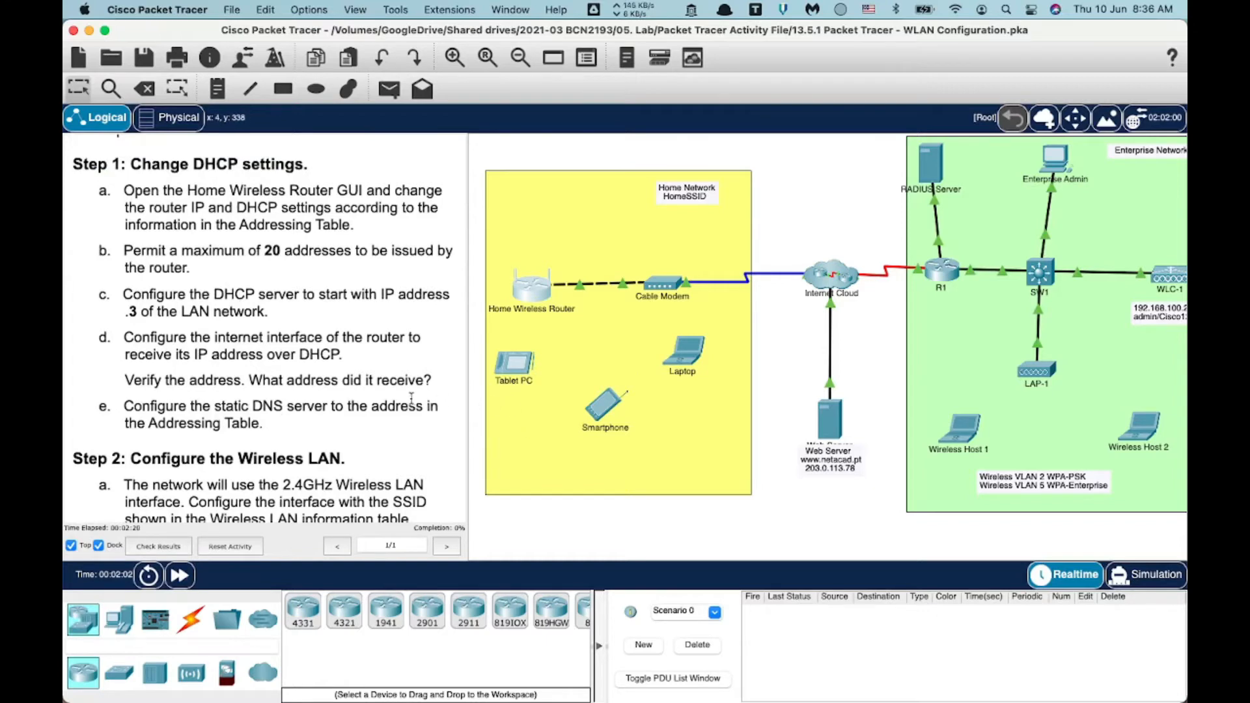
scroll(412, 404, down, 7)
scroll(330, 391, down, 5)
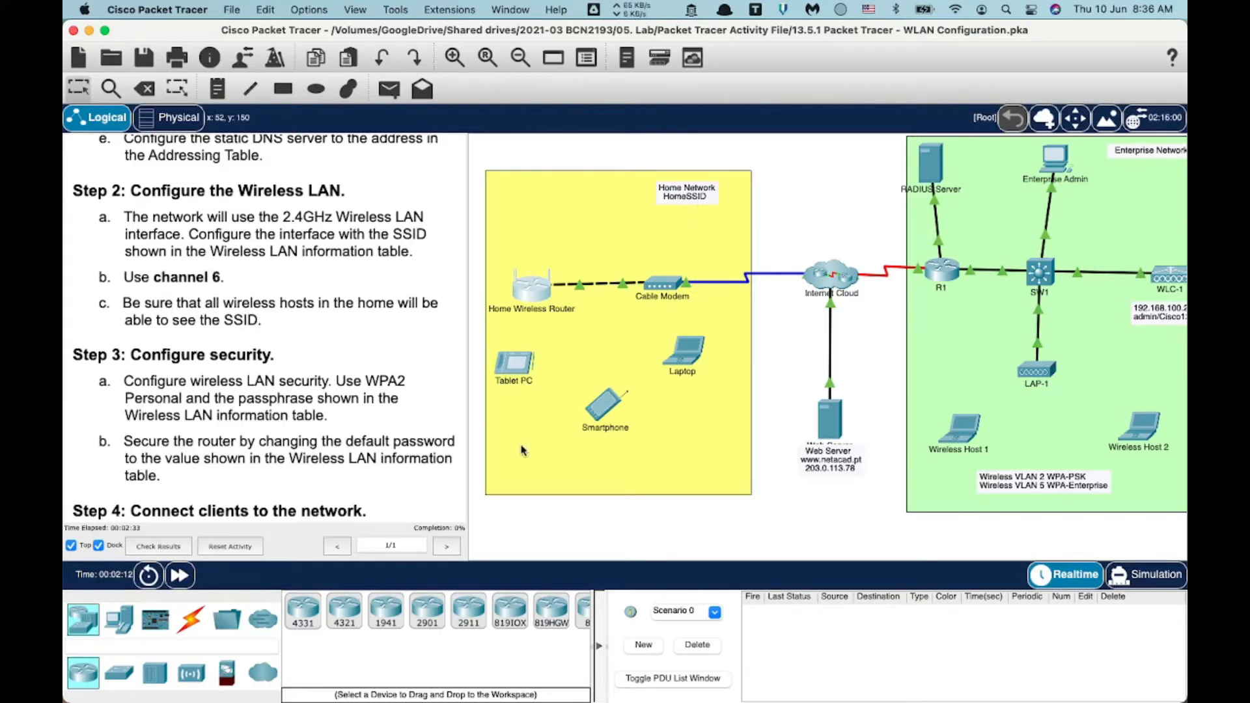
scroll(308, 420, down, 3)
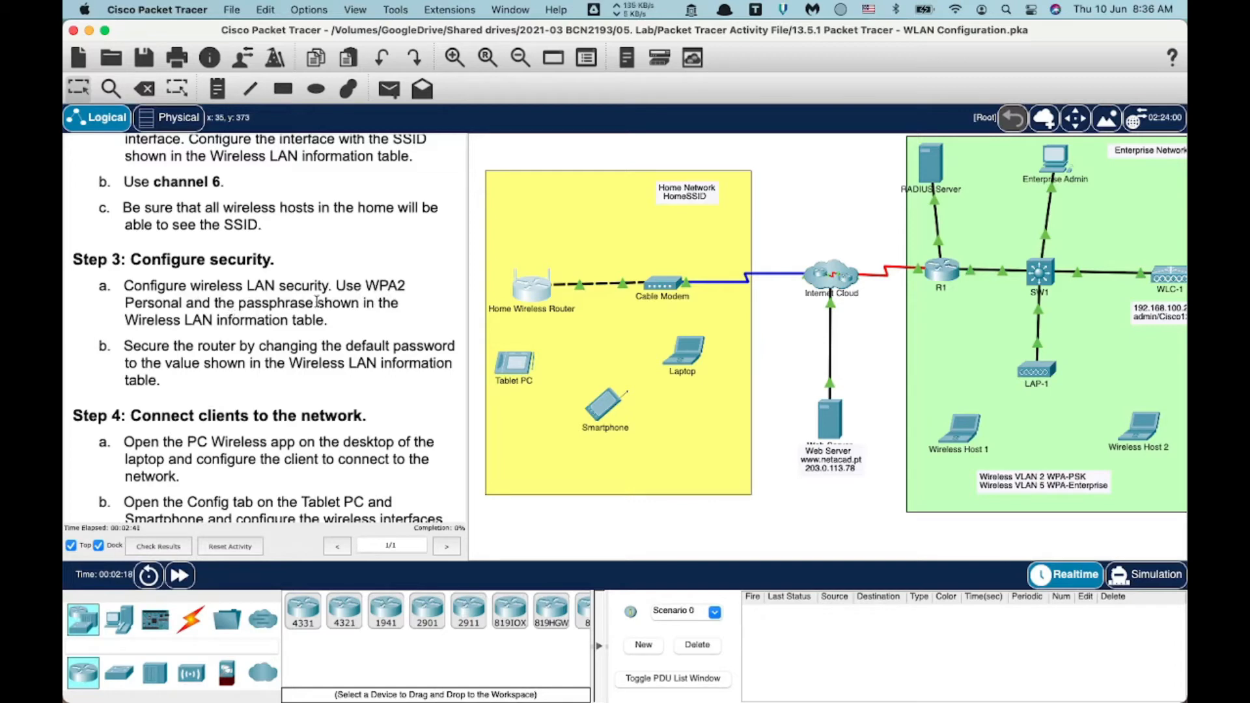
- Look up the SSIDs, authentication types, usernames and passwords in the Wireless LAN information table
scroll(334, 317, up, 20)
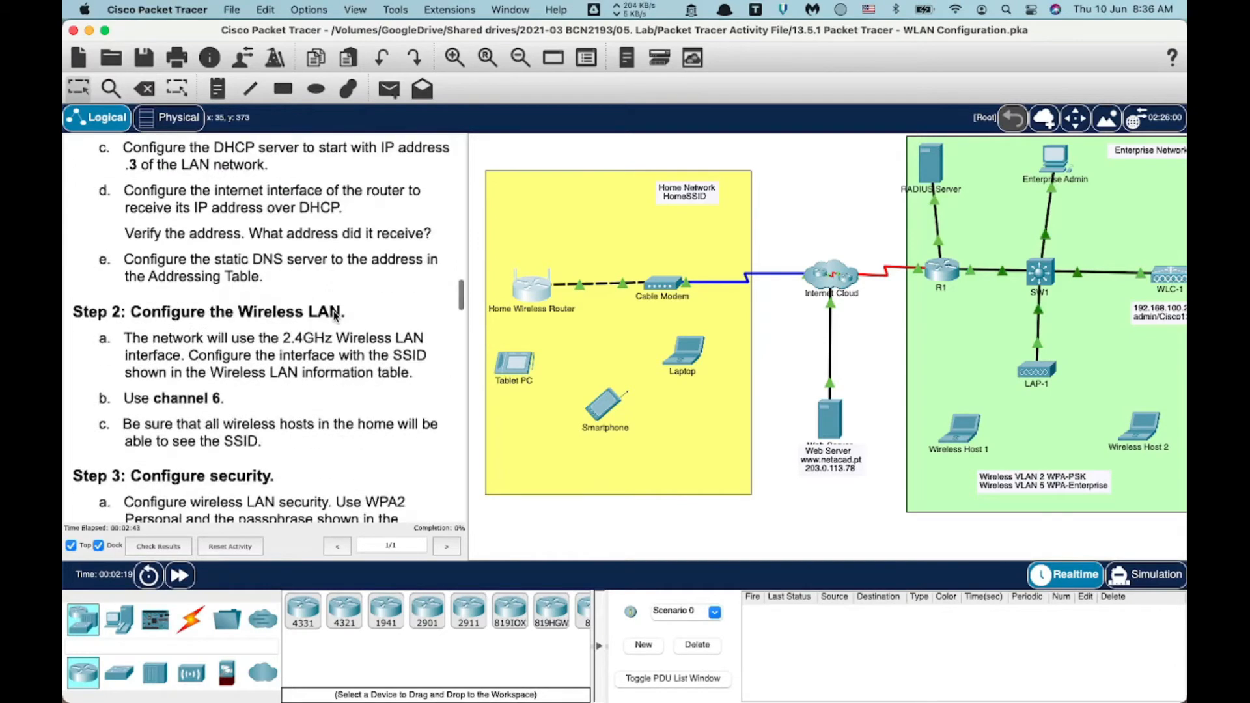
scroll(334, 317, down, 10)
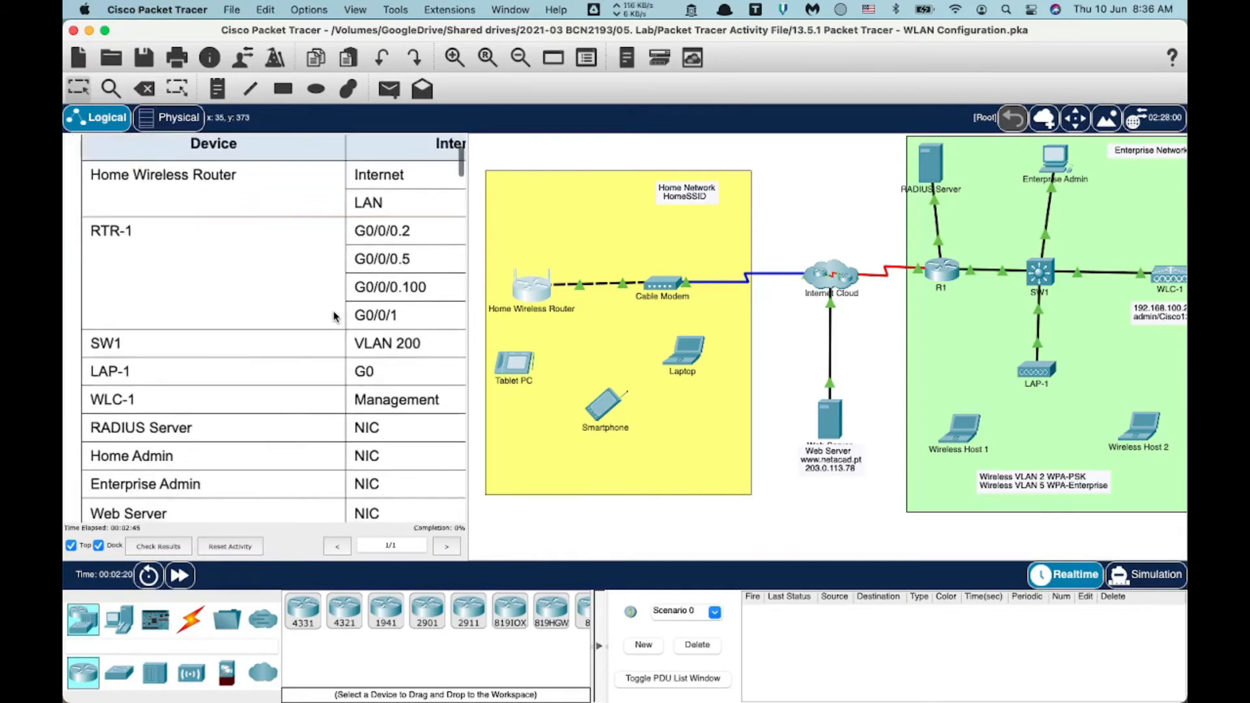
scroll(334, 317, down, 1)
scroll(334, 317, right, 6)
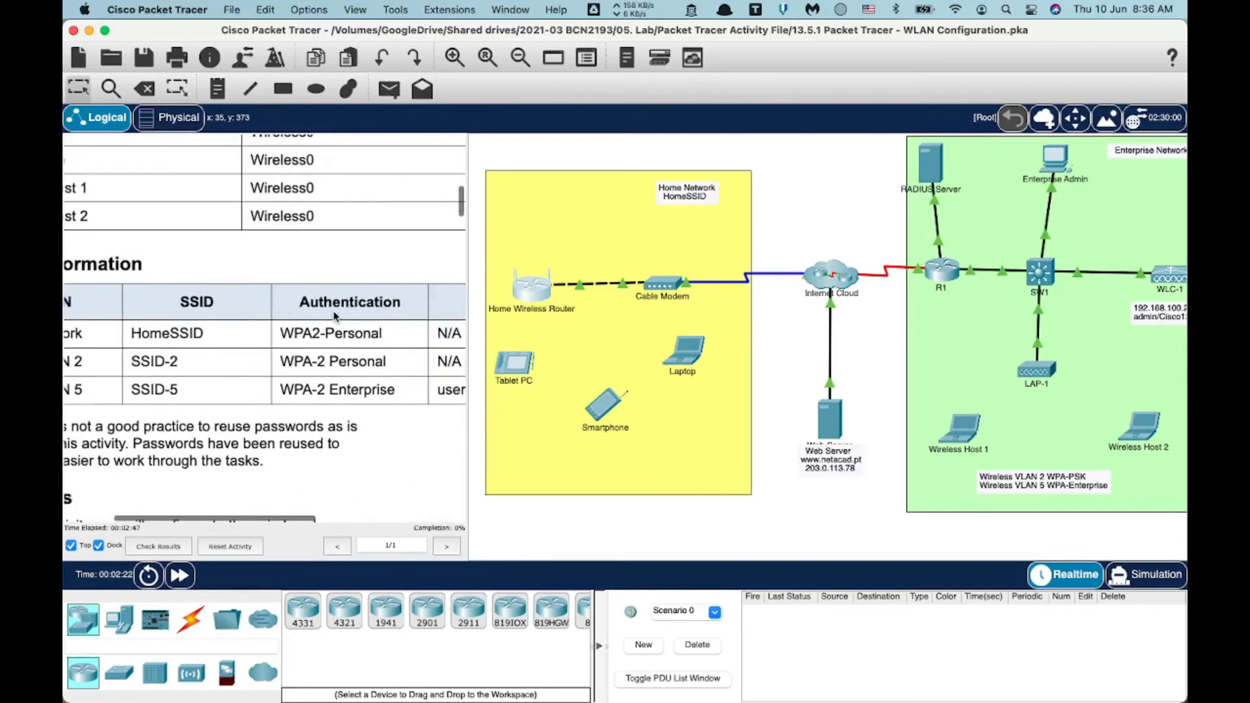
scroll(335, 317, right, 3)
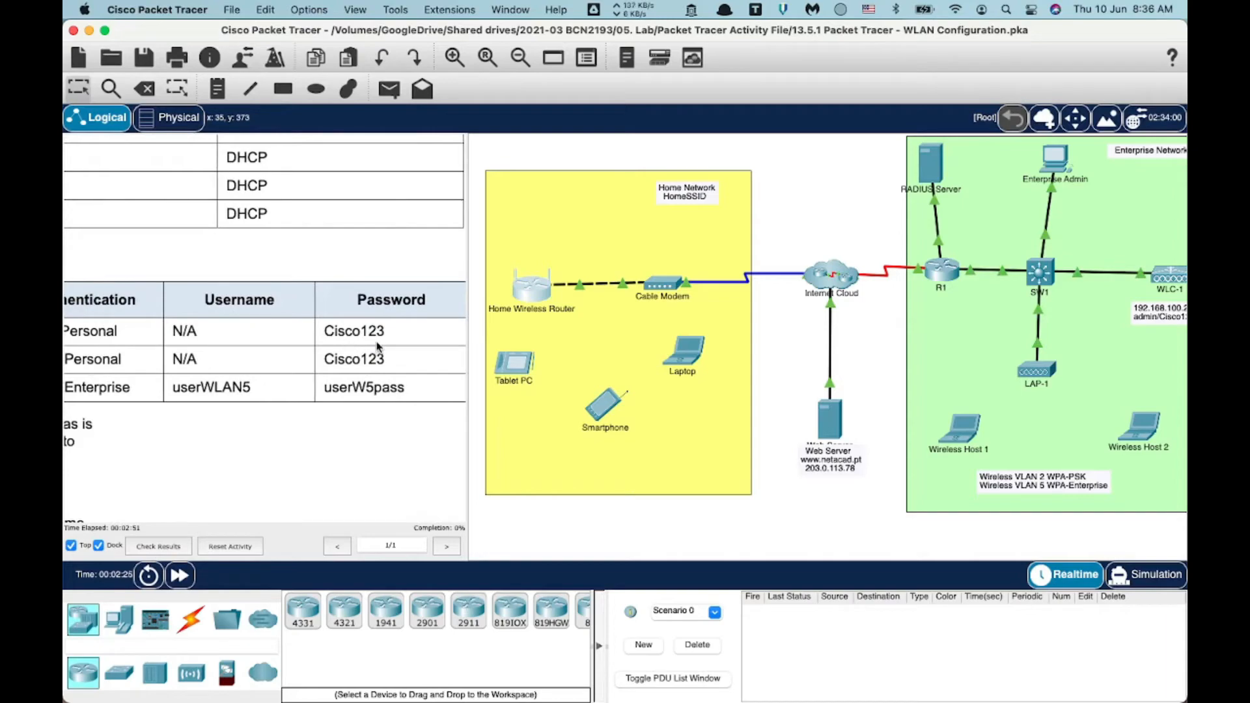
scroll(377, 347, left, 9)
- Read the Part 1 instructions on connecting clients and verifying connectivity, continuing to the Part 2 introduction
scroll(377, 346, down, 10)
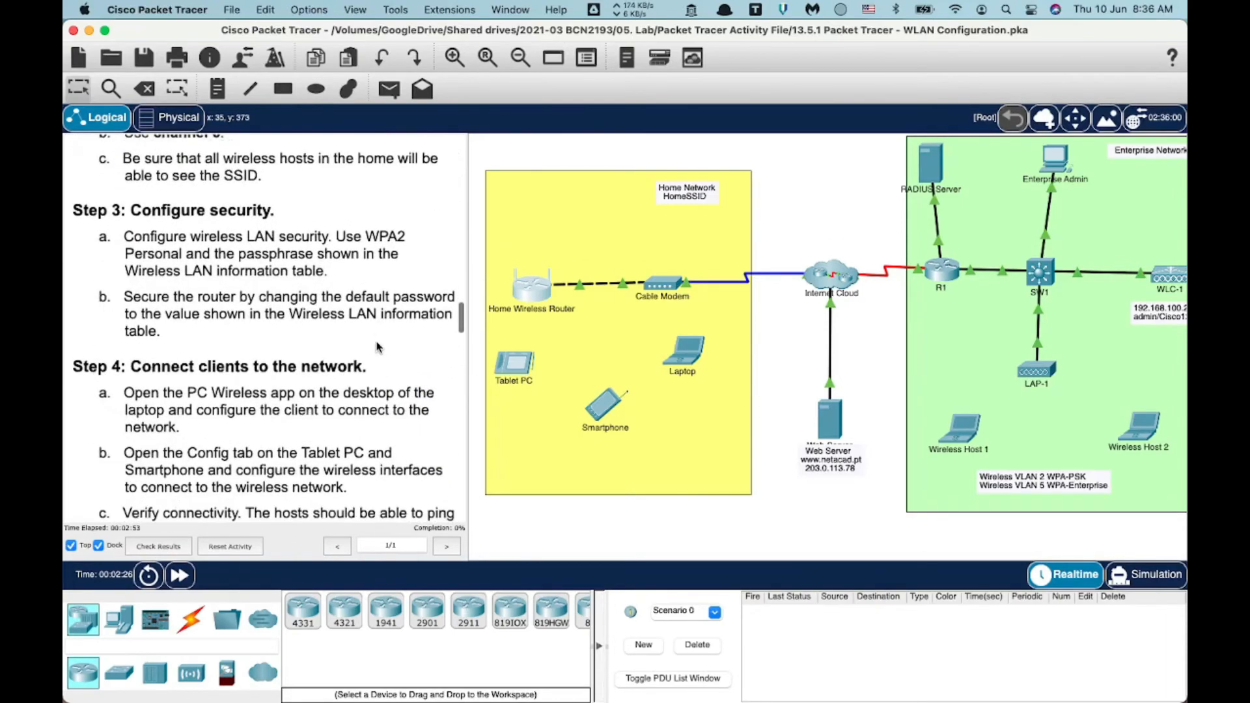
scroll(378, 348, down, 3)
scroll(378, 347, up, 1)
scroll(377, 343, down, 3)
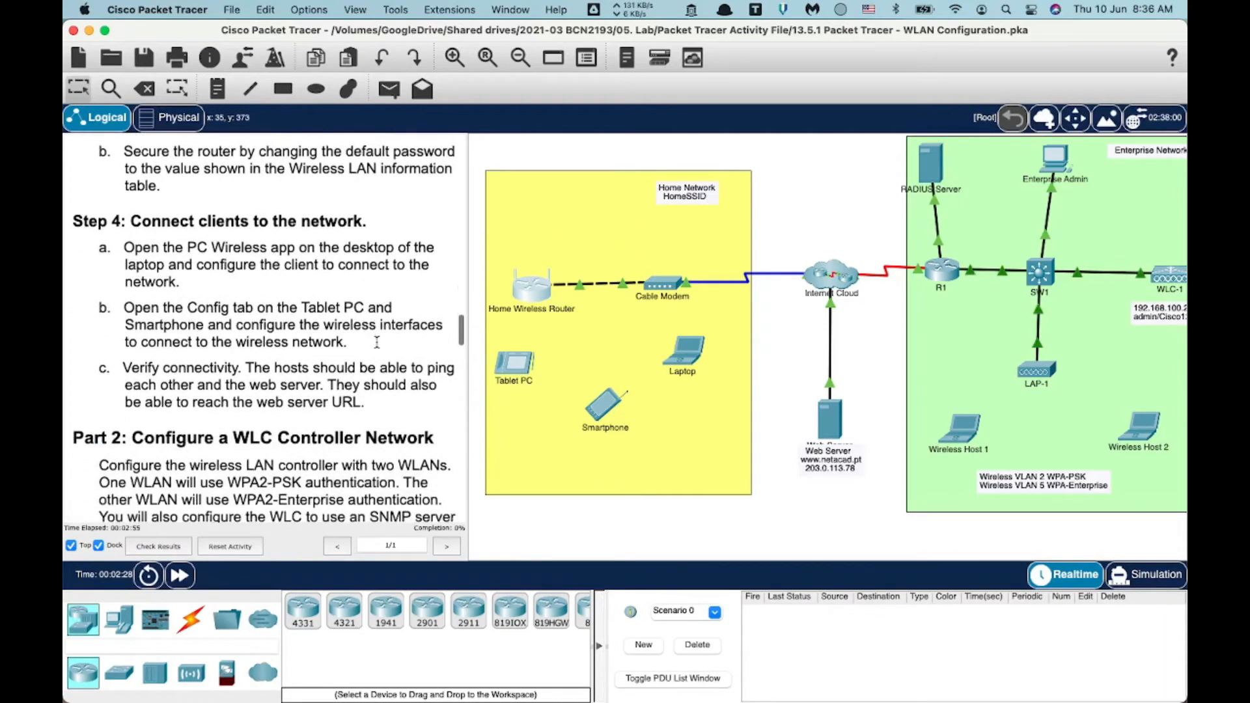
scroll(377, 341, down, 2)
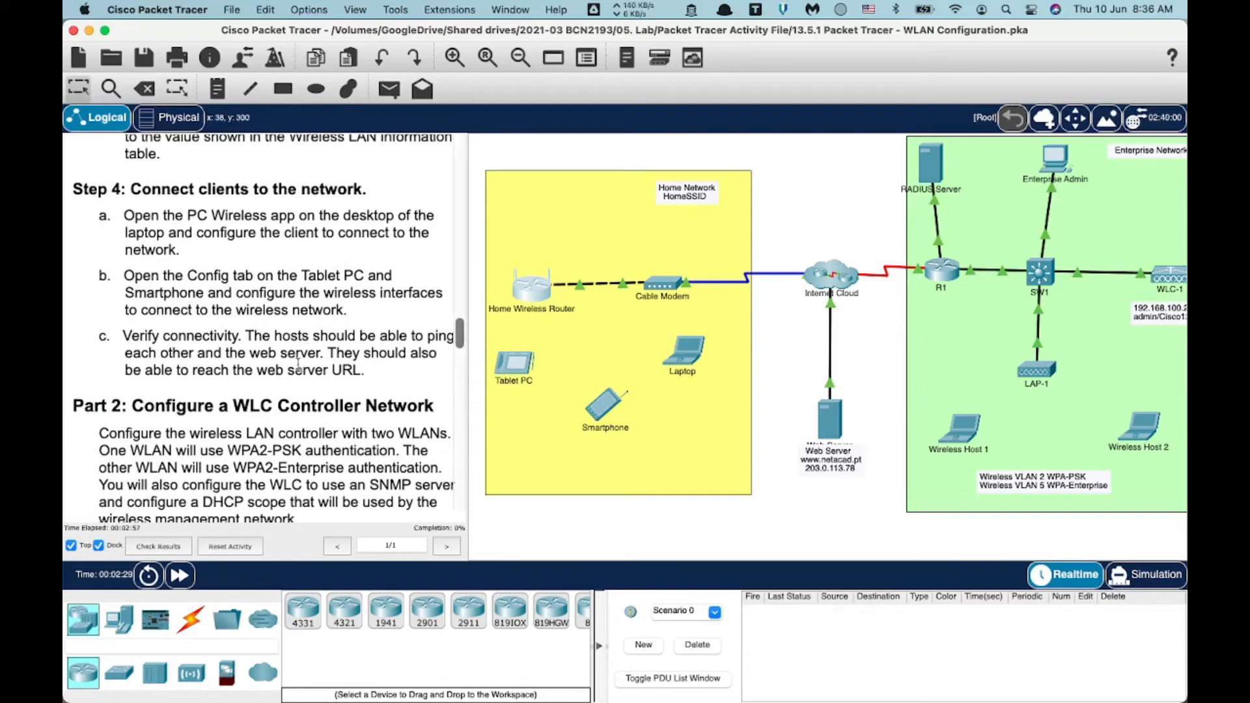
scroll(298, 366, down, 8)
- Inspect WLC-1's physical device view in the enterprise network and close its window
scroll(751, 317, right, 3)
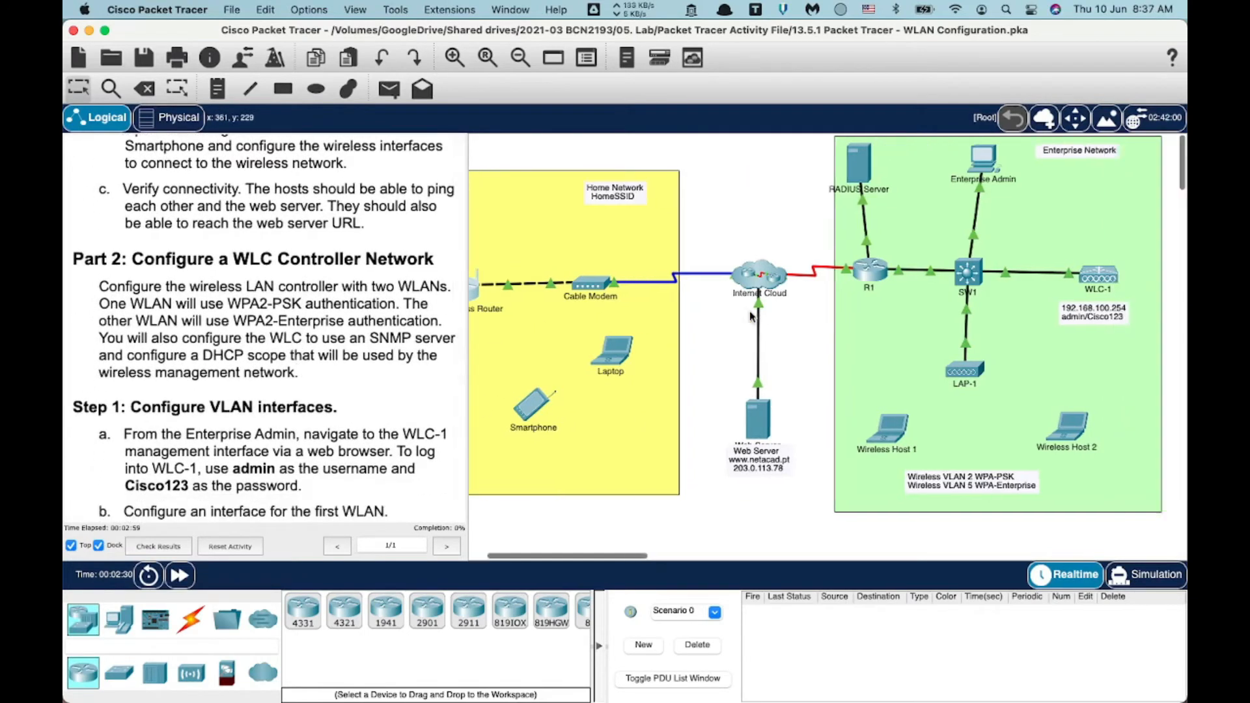
scroll(751, 317, right, 3)
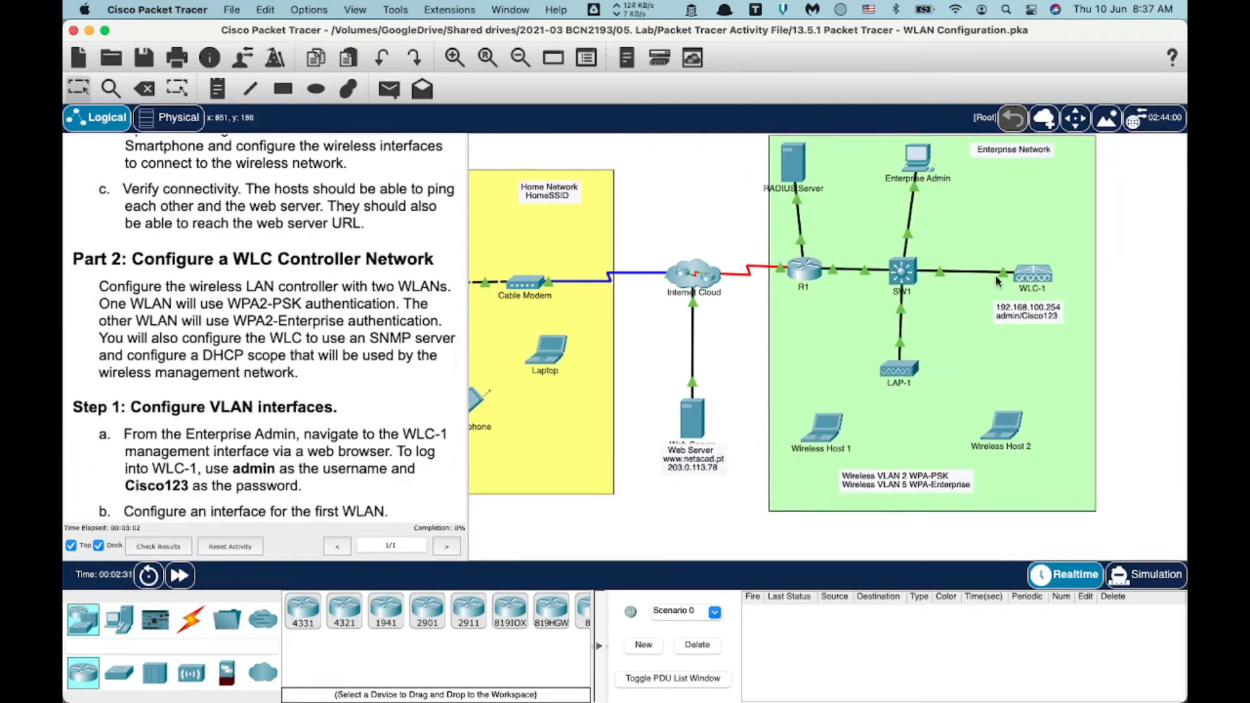
click(1035, 273)
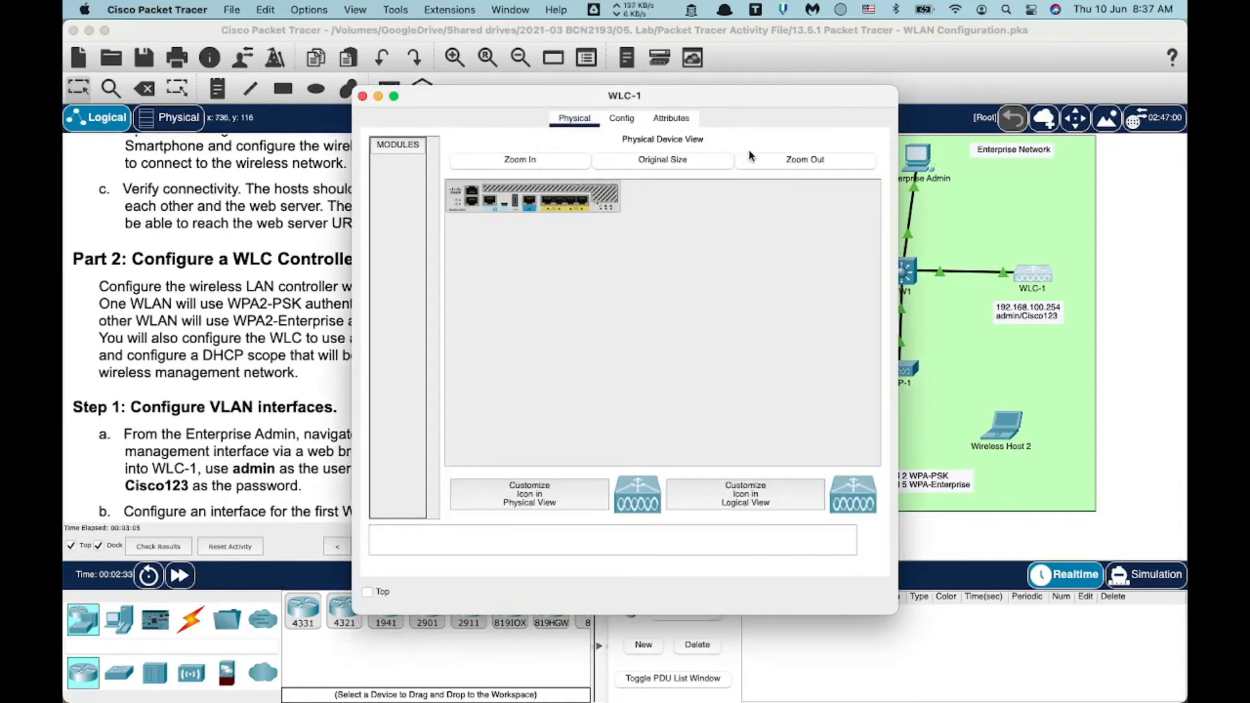
click(363, 96)
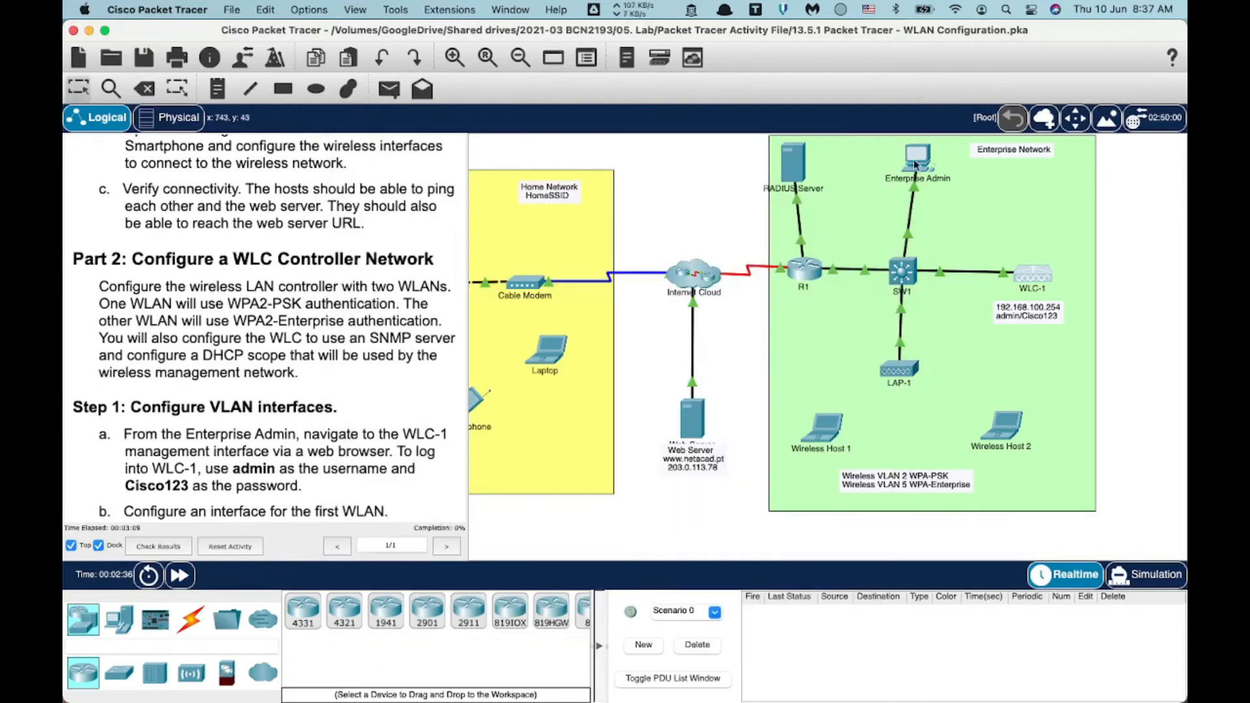
- Read the Part 2 instructions on the VLAN interfaces, the management DHCP scope, and the RADIUS and SNMP server settings
scroll(293, 394, down, 3)
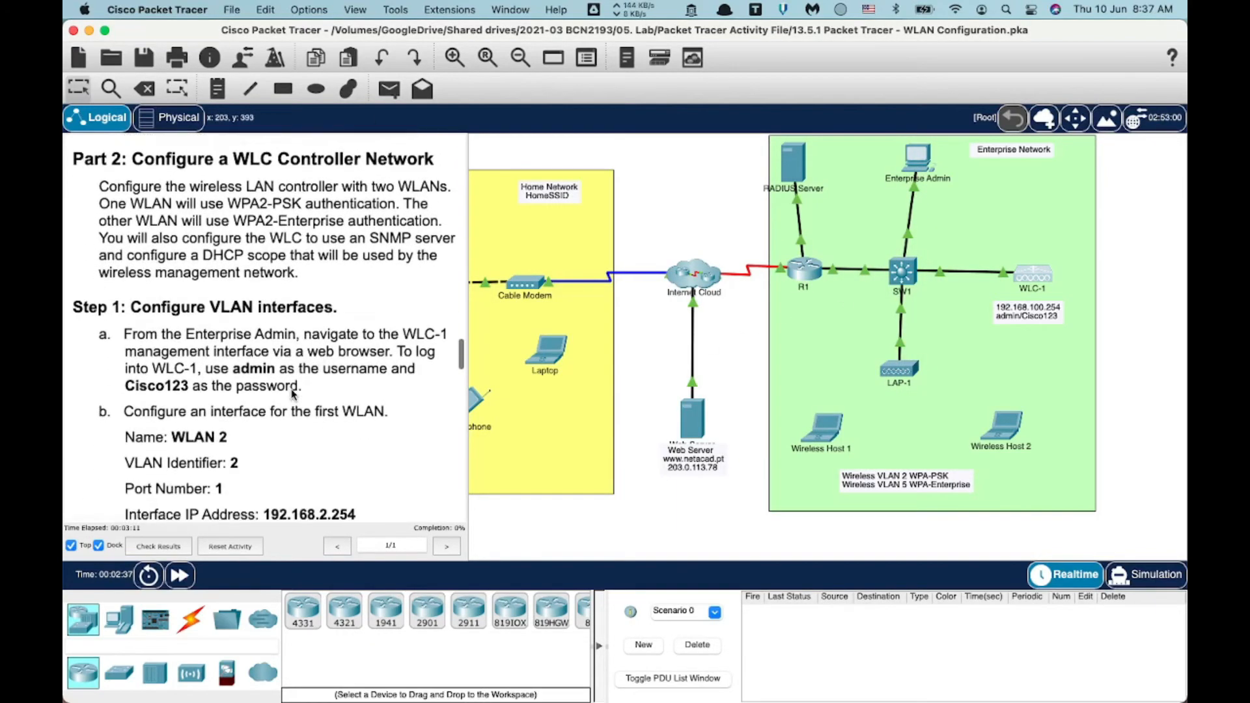
scroll(269, 391, down, 4)
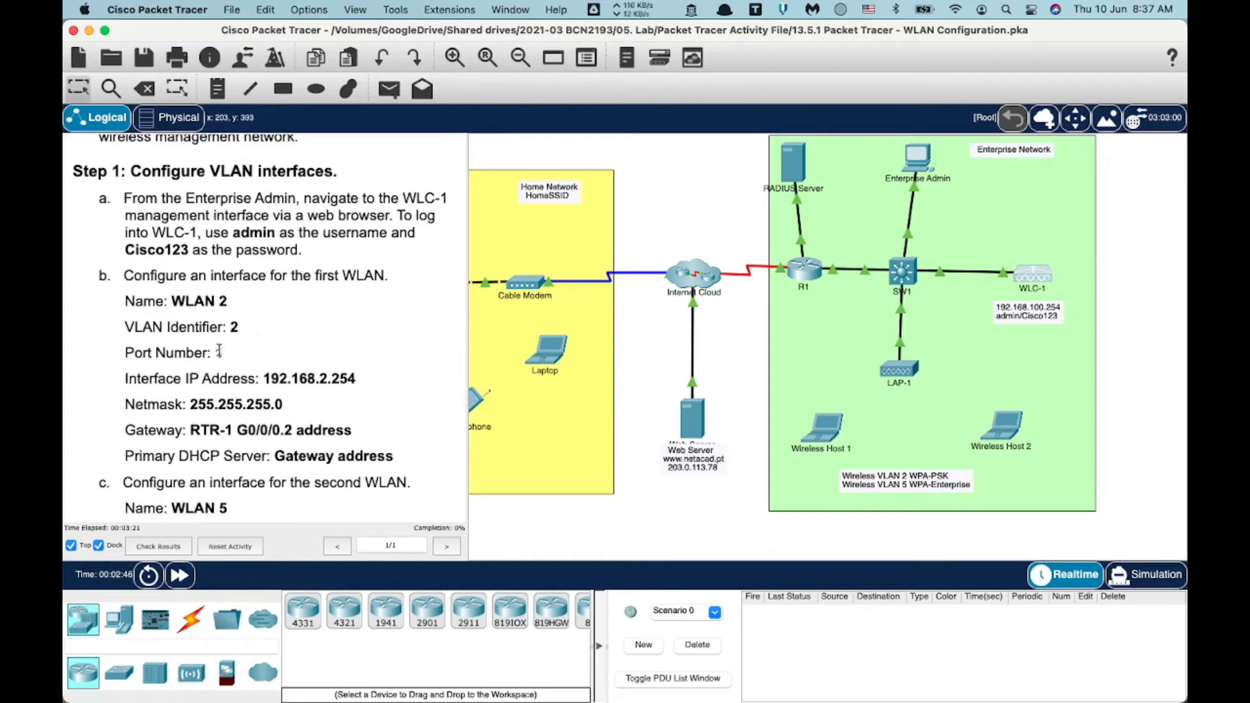
scroll(243, 376, down, 10)
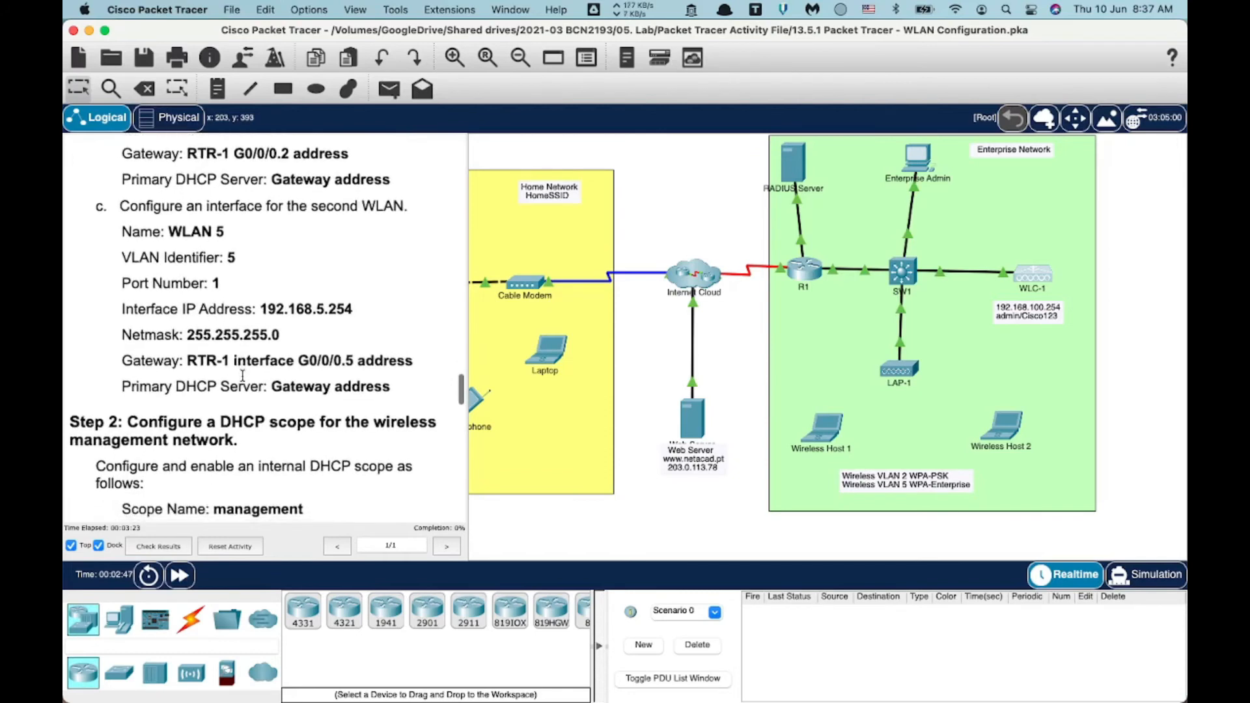
scroll(243, 376, down, 3)
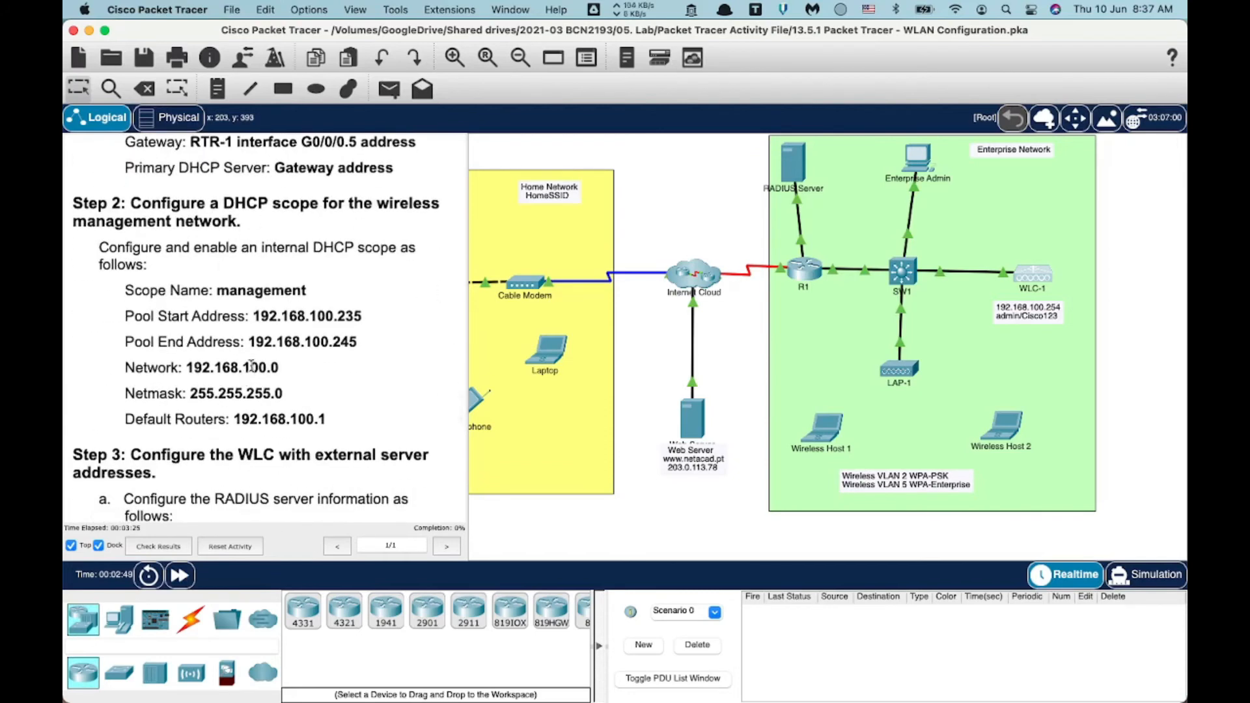
scroll(280, 364, down, 2)
scroll(280, 365, down, 3)
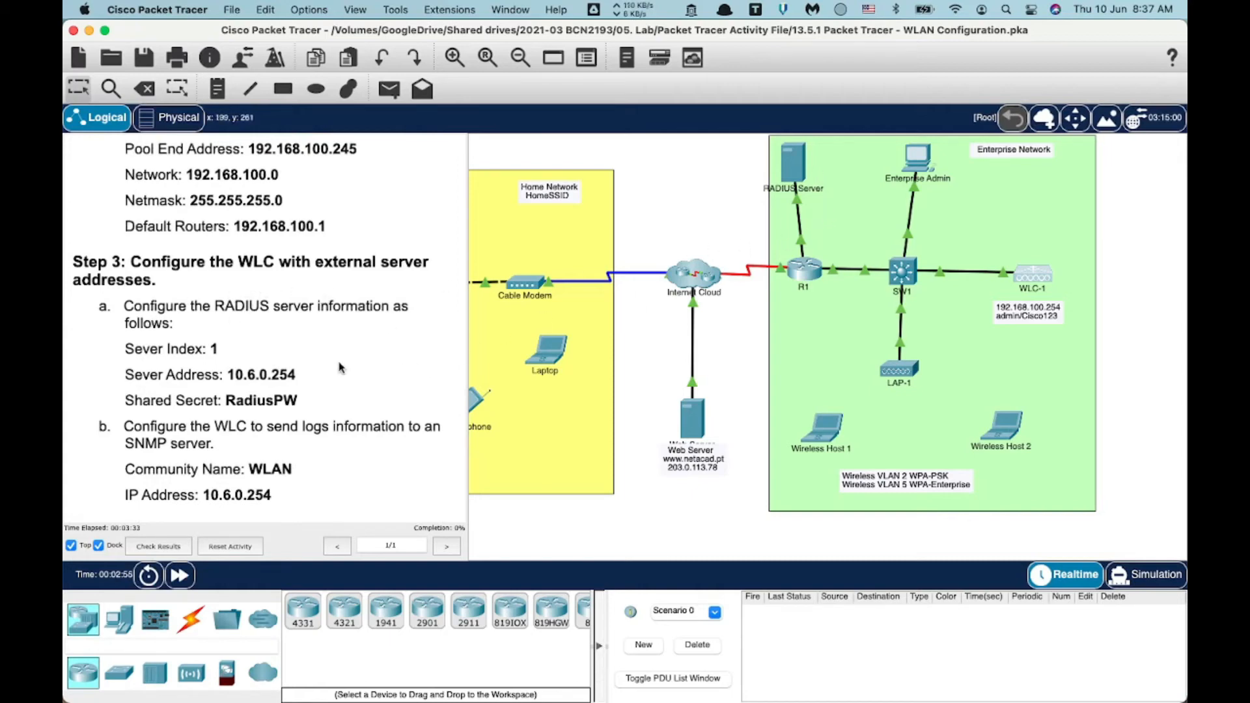
- Read the Part 2 instructions on creating the two WLANs, connecting the wireless hosts, and testing connectivity to the Web Server
scroll(272, 368, down, 10)
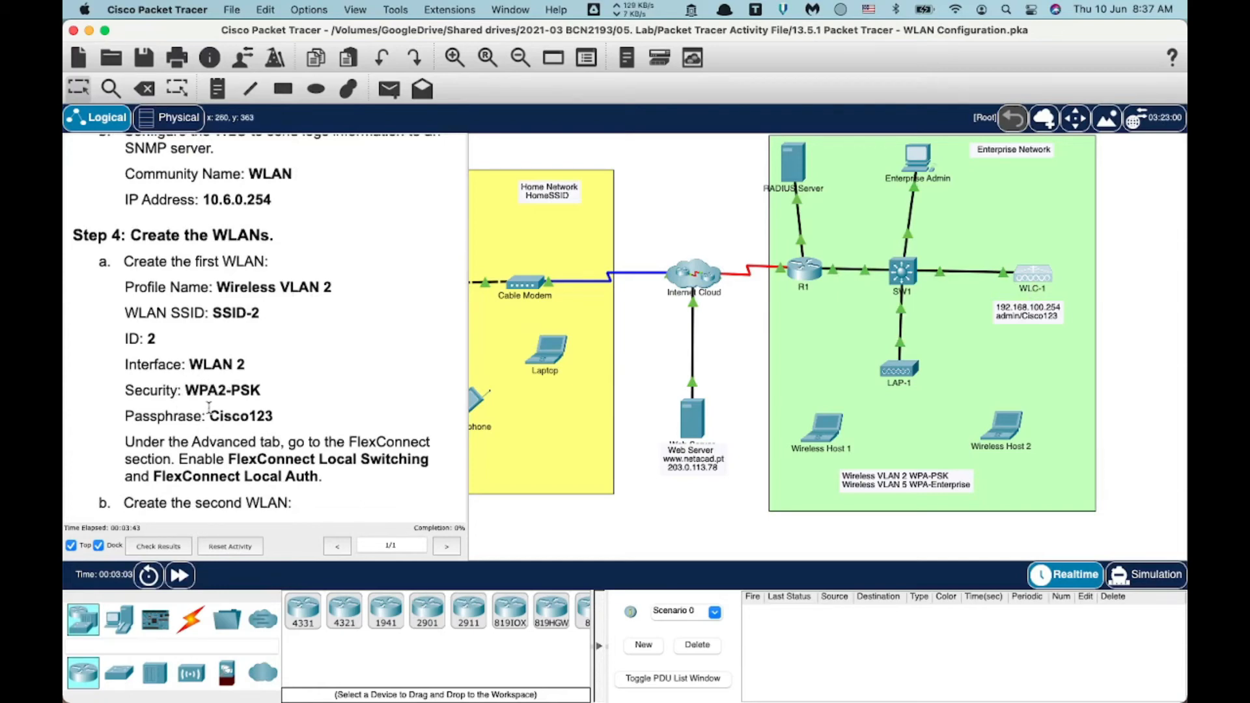
scroll(229, 404, down, 5)
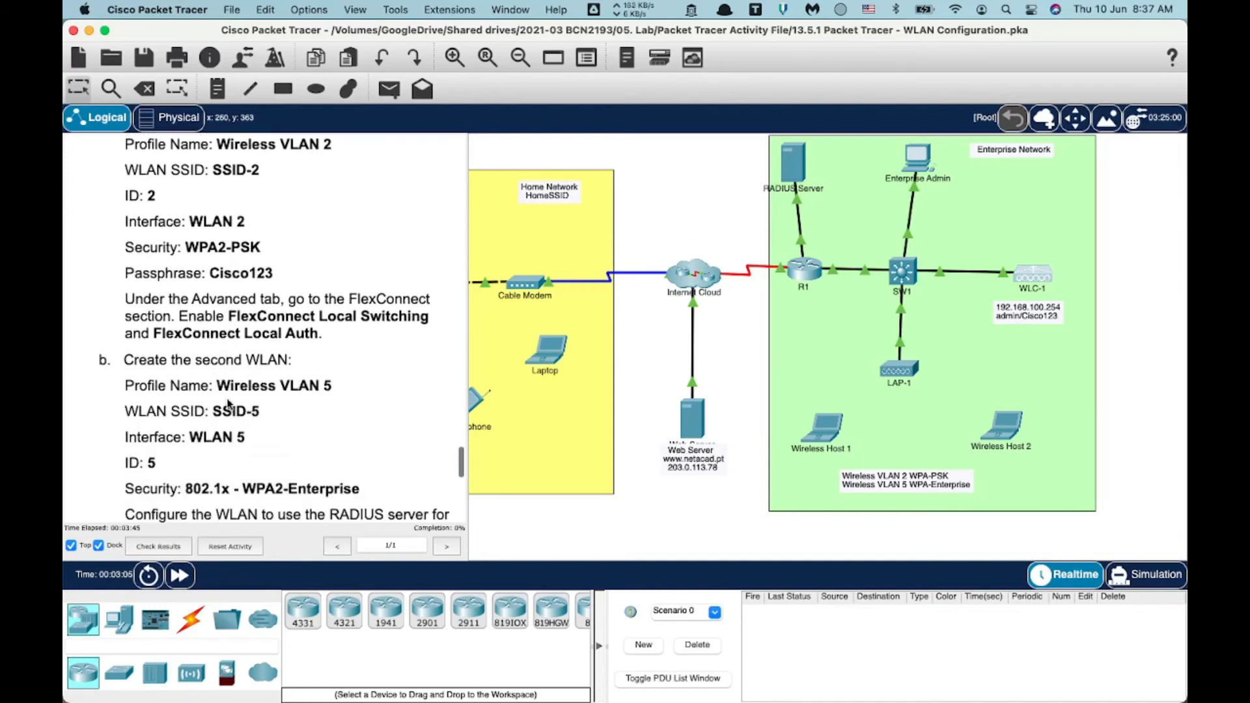
scroll(230, 404, down, 2)
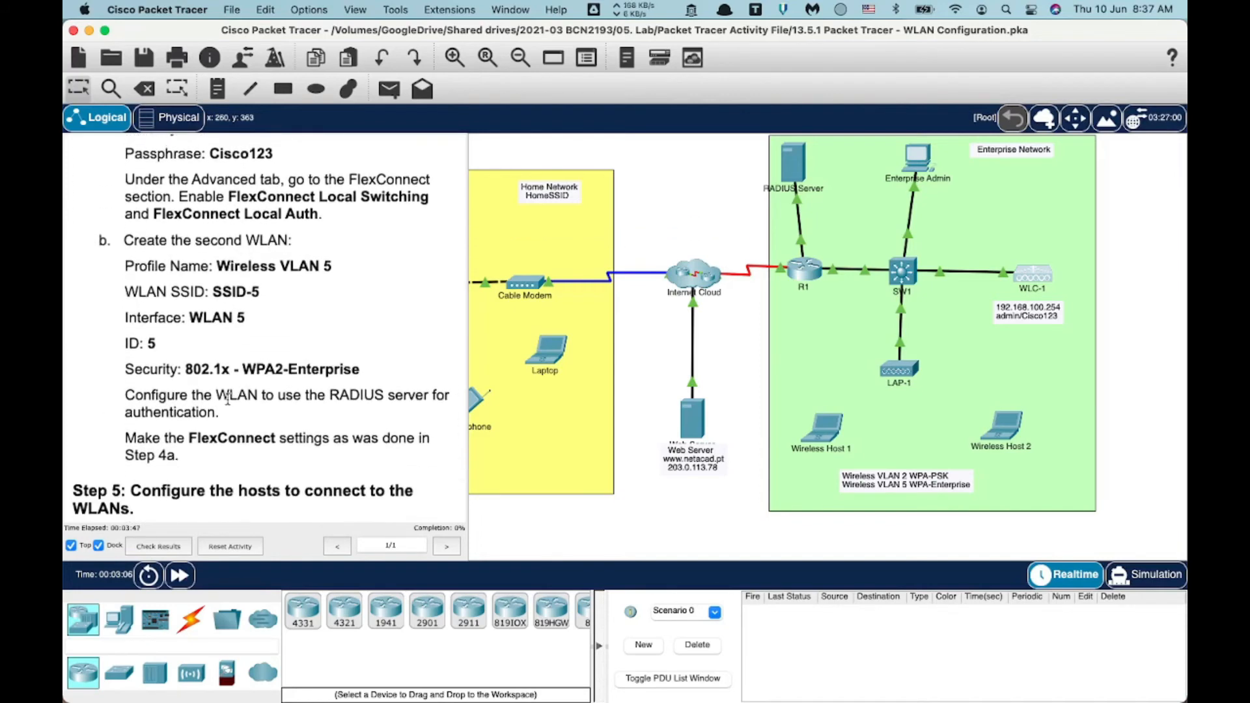
scroll(227, 399, up, 5)
scroll(227, 400, down, 1)
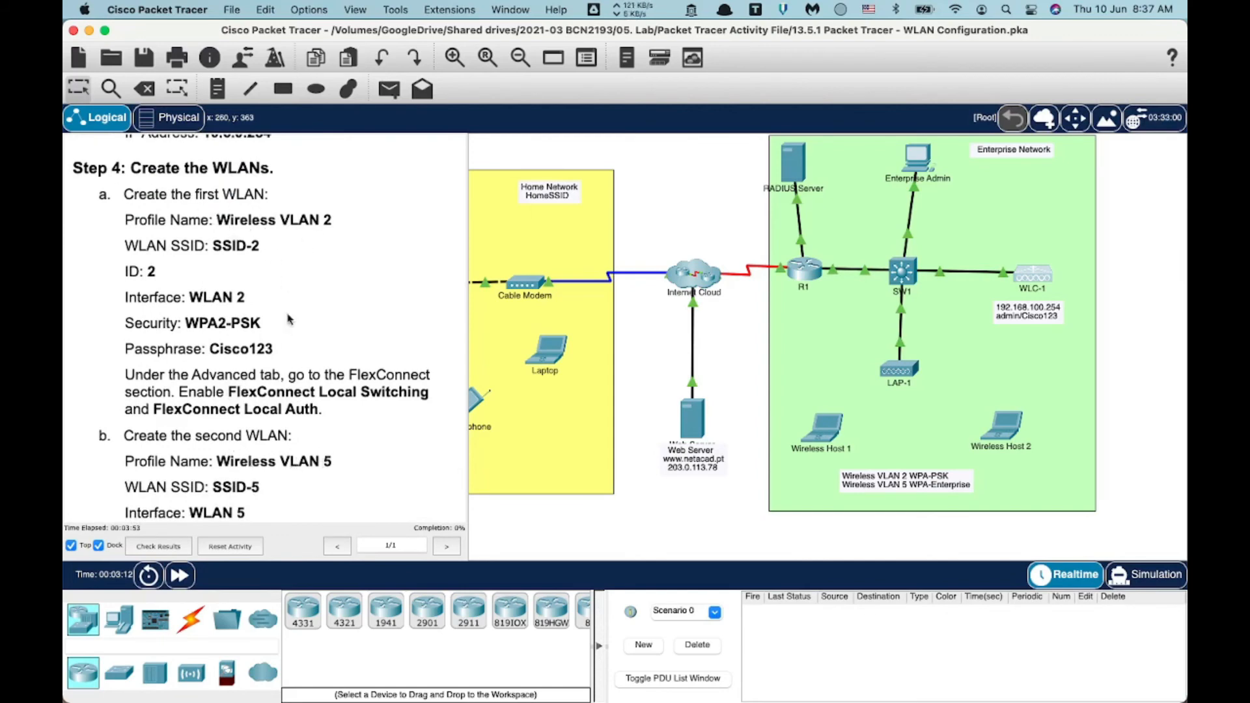
scroll(312, 324, down, 5)
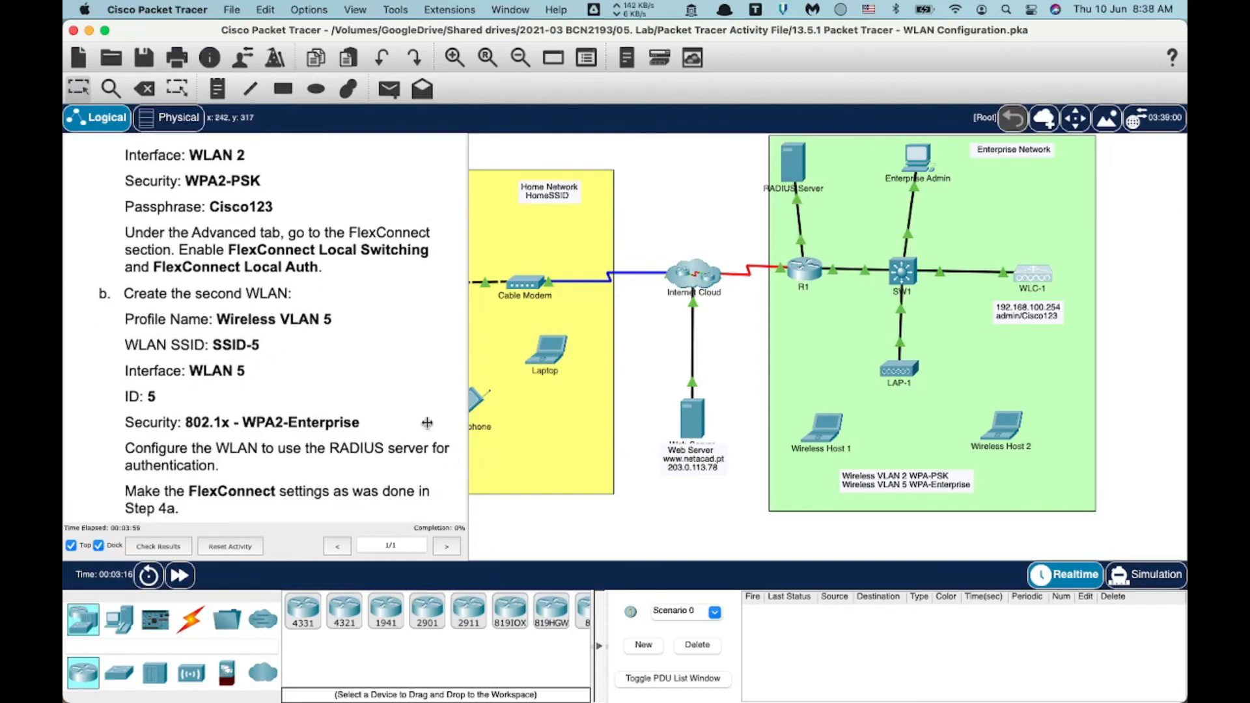
scroll(379, 424, down, 10)
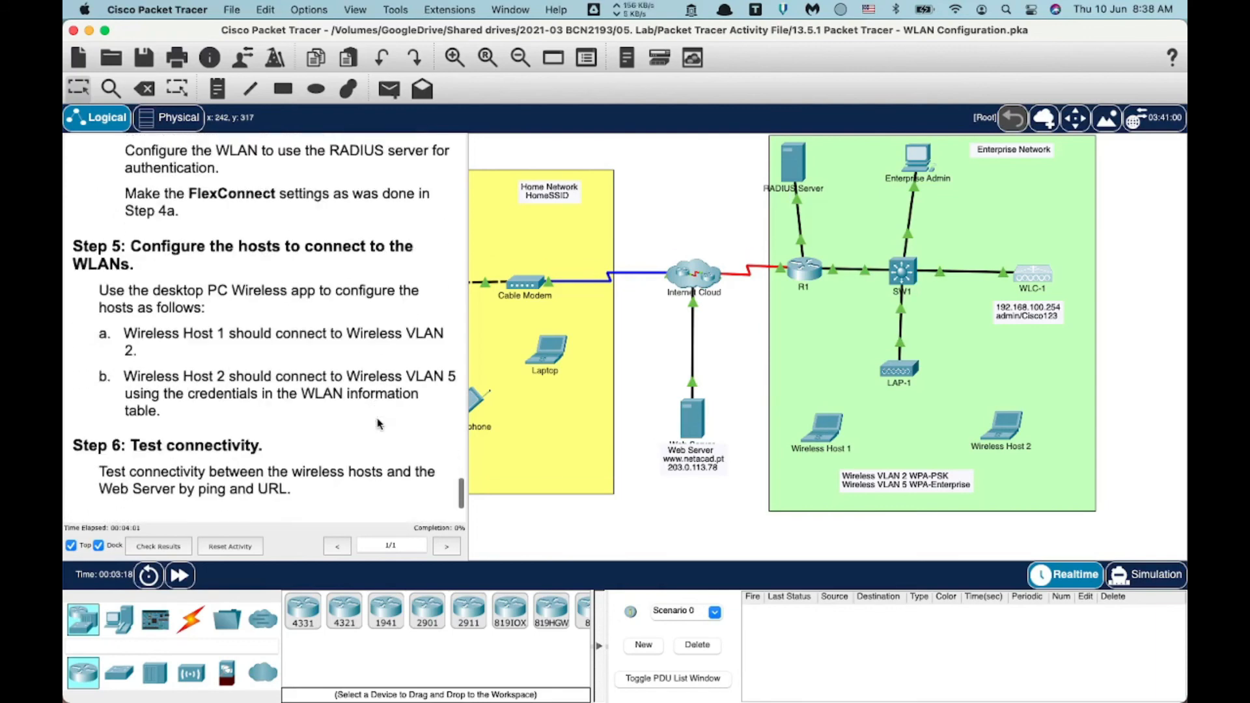